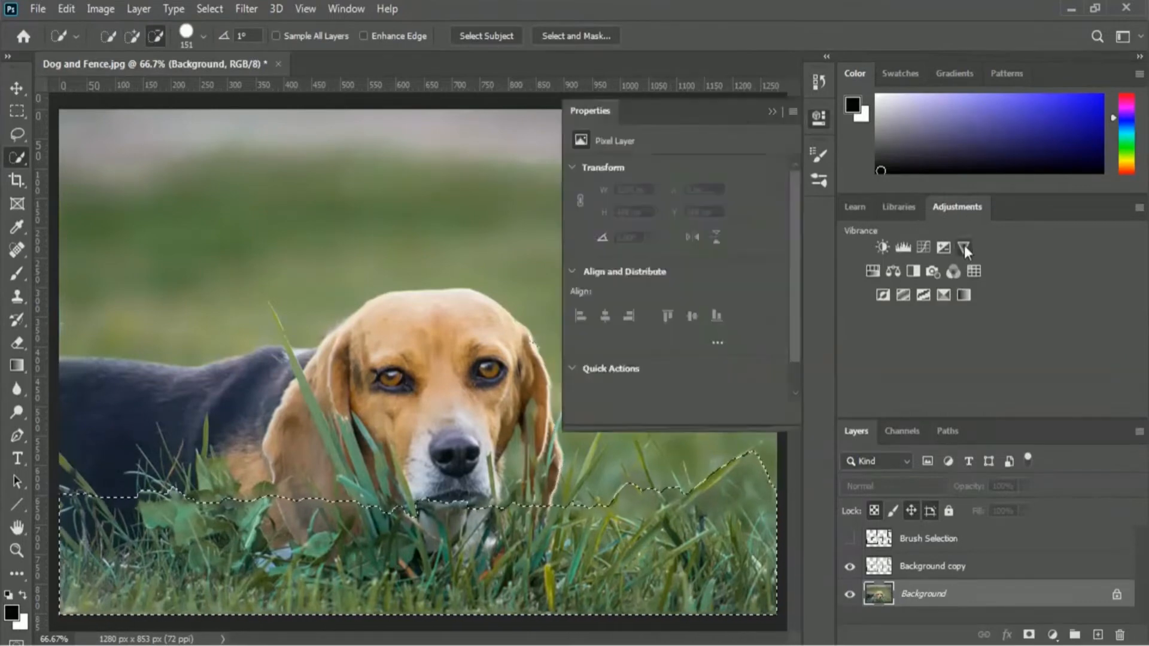
key("Return")
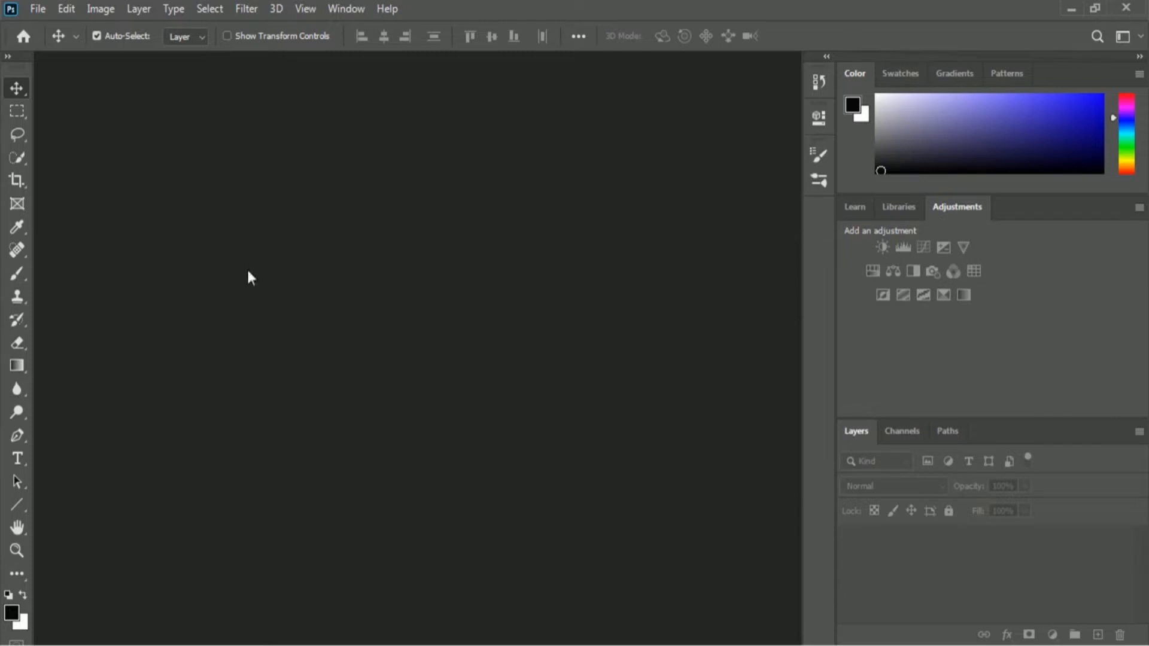
Open the Dog and Fence image from the 02 Selection and Masking folder
left_click(44, 10)
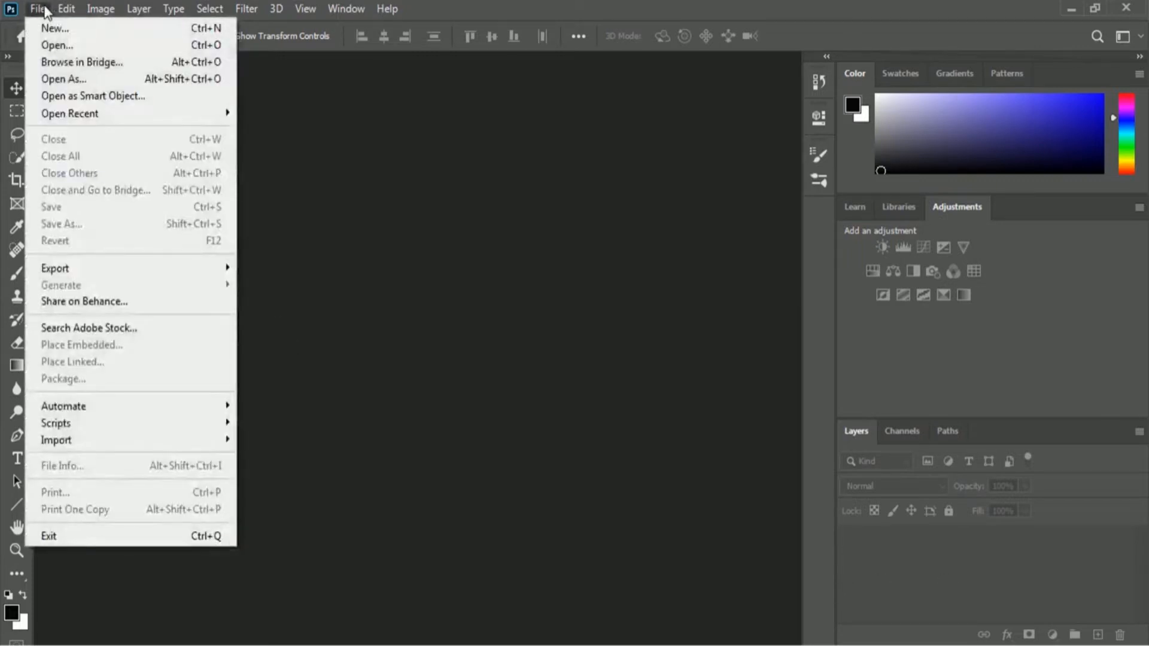
left_click(153, 46)
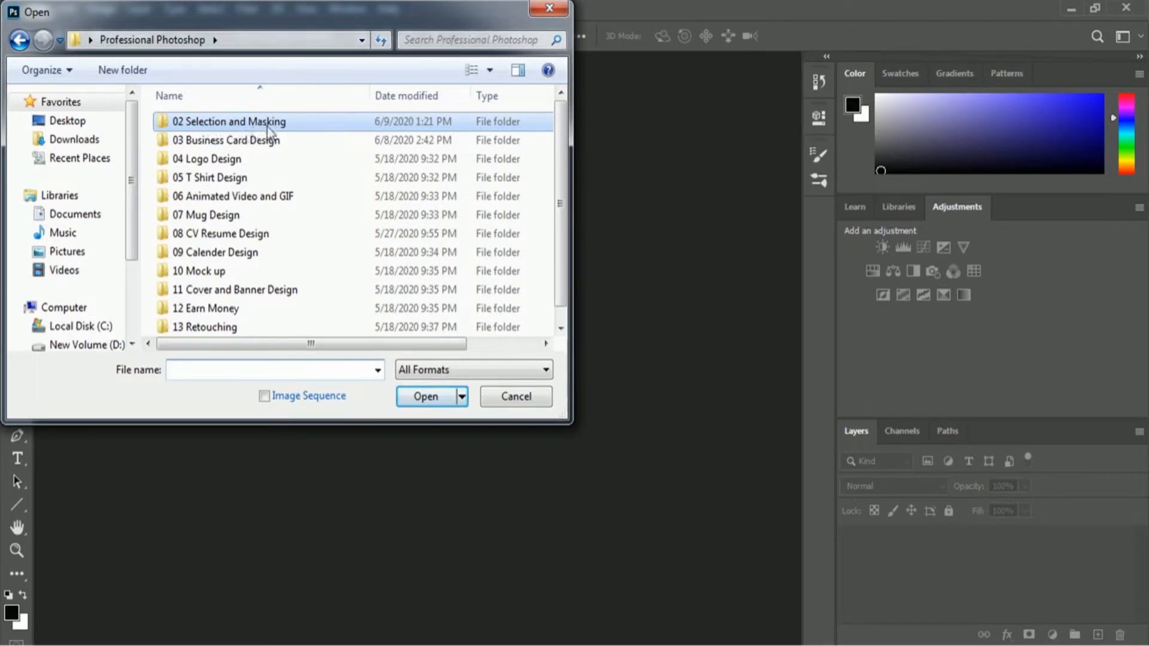
double_click(248, 121)
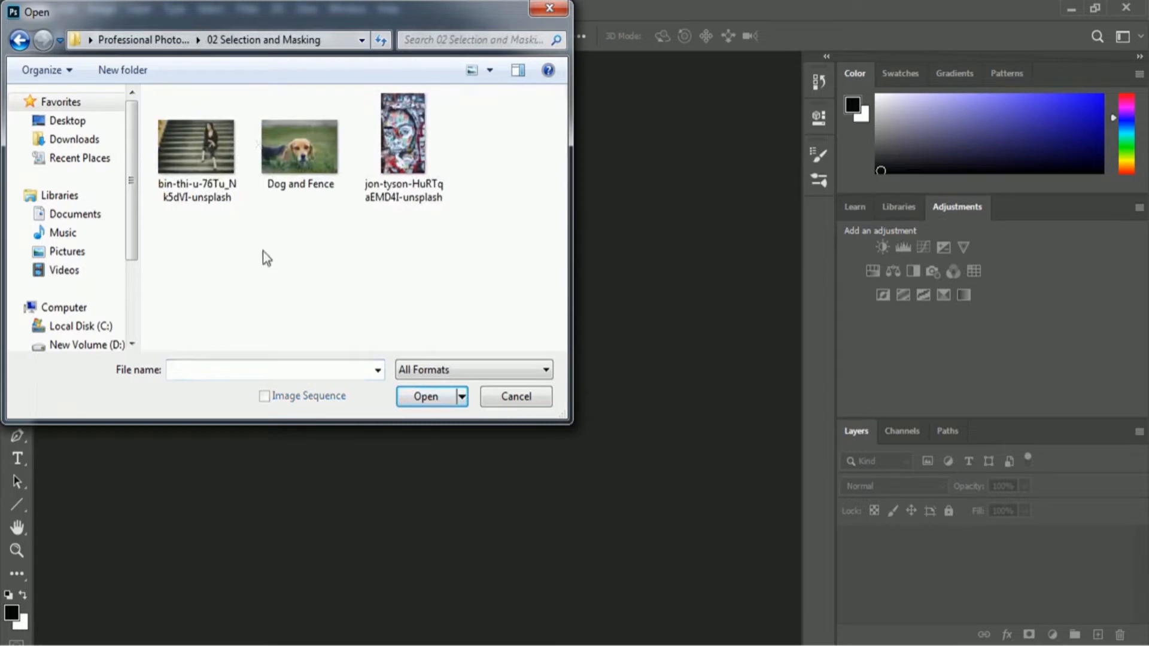
left_click(303, 178)
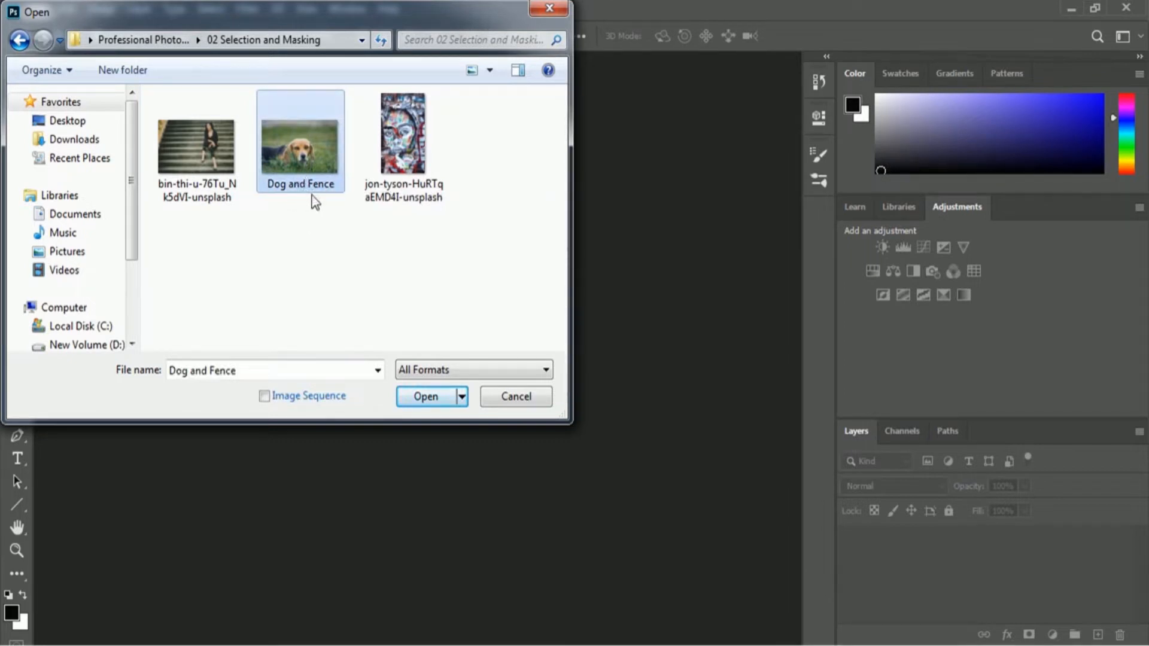
left_click(409, 400)
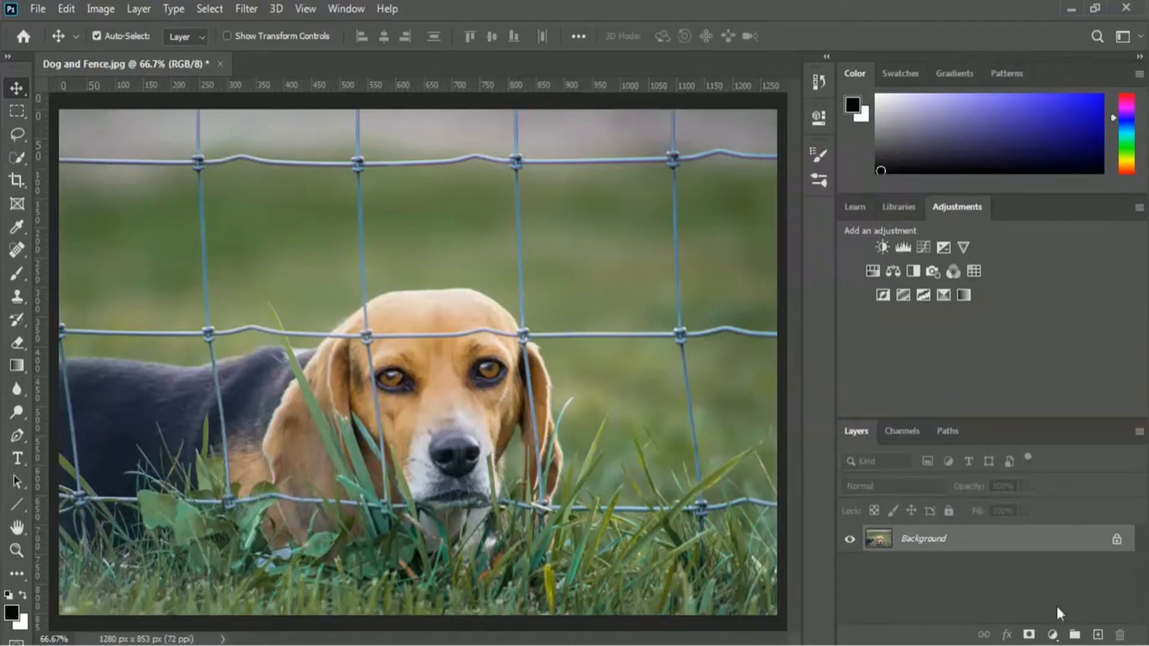
Add a new empty layer above the Background and name it Brush Selection
left_click(1099, 635)
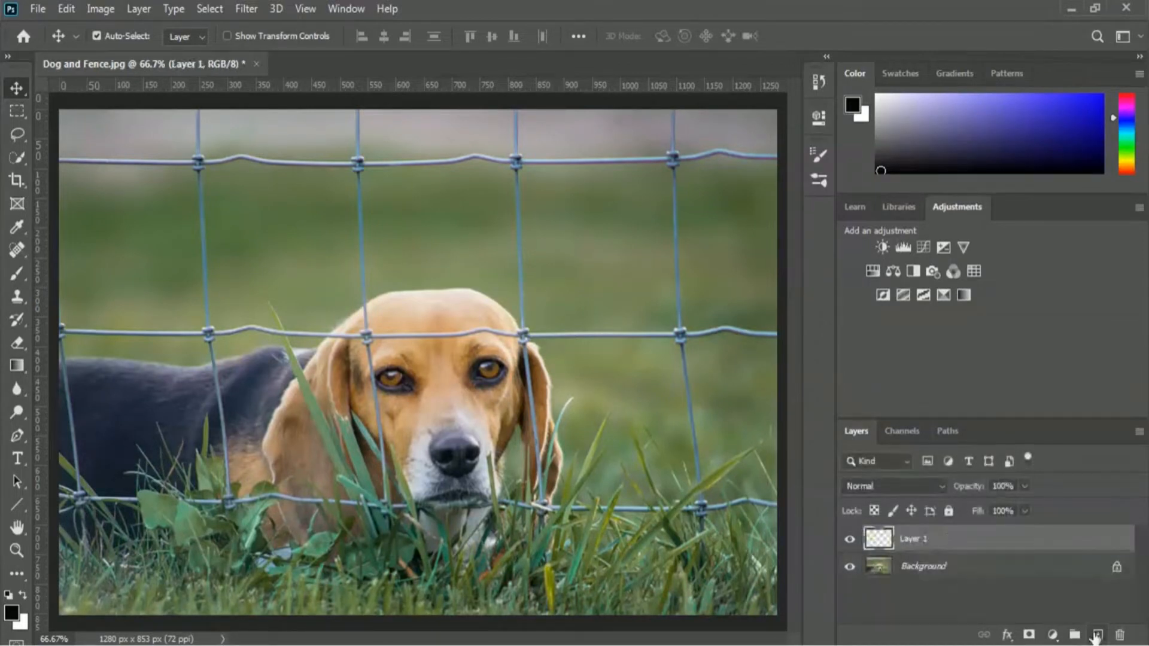
double_click(916, 540)
type("Brush Selection")
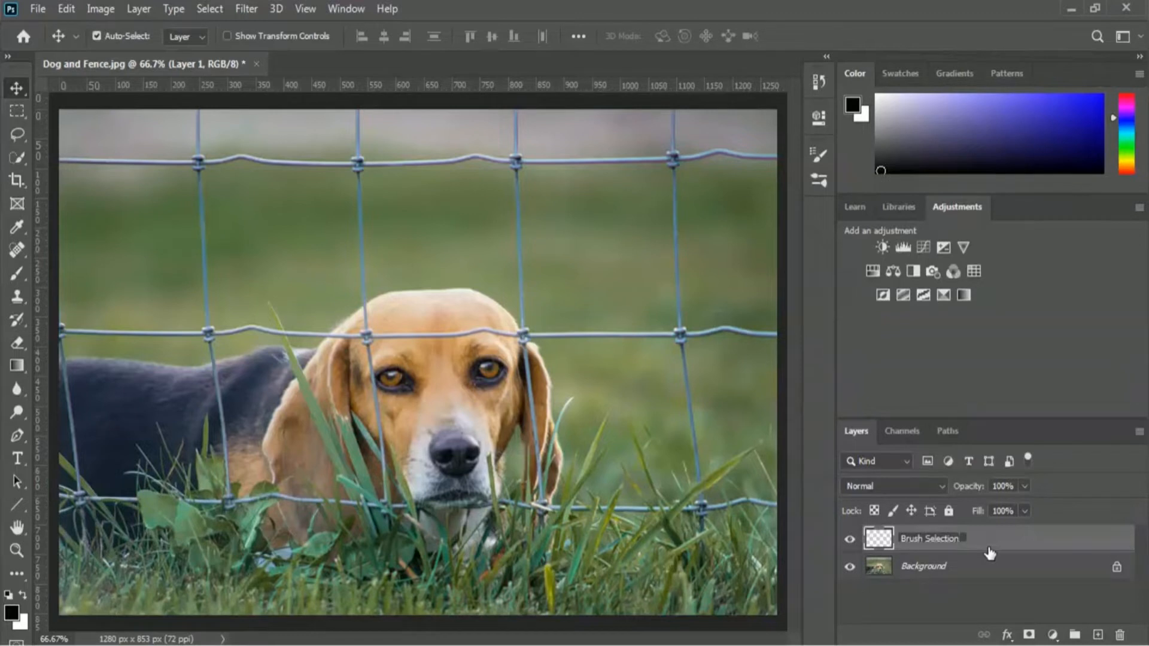
key("Return")
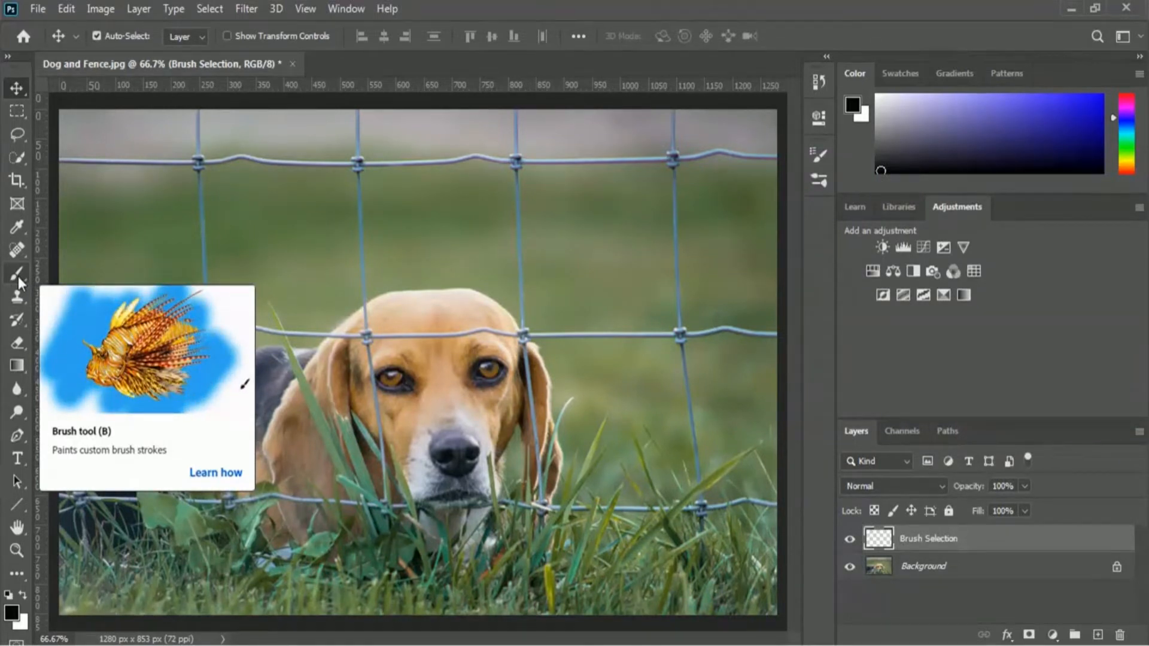
Look through the tool list in the toolbar customization dialog and close it without changing anything
left_click(17, 573)
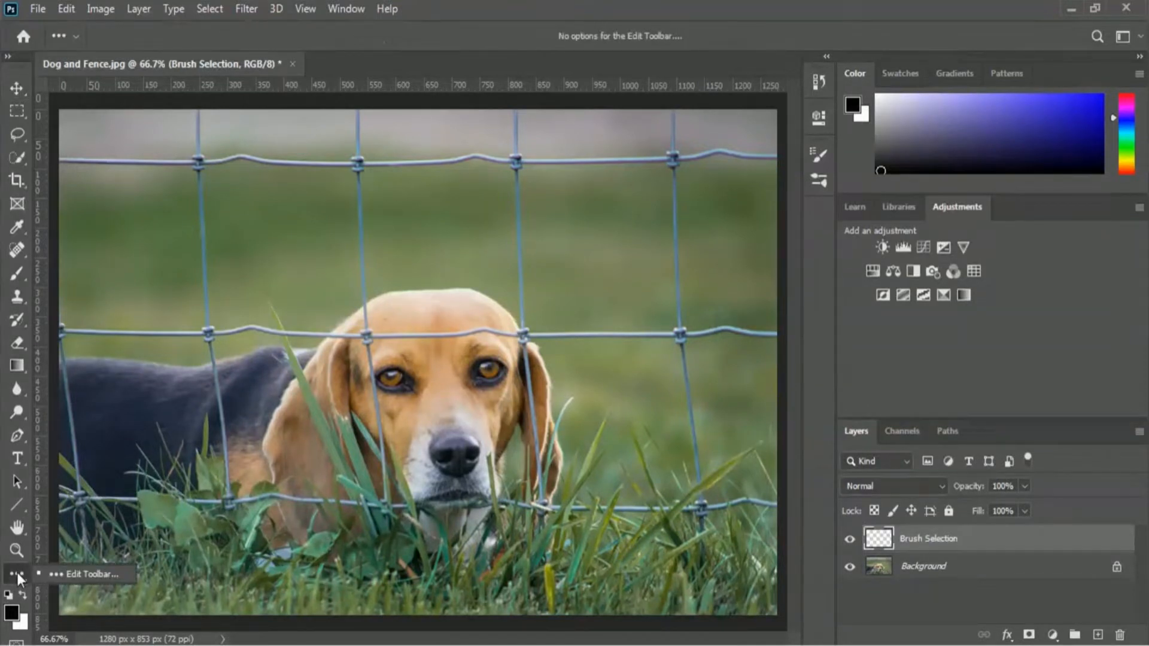
left_click(113, 574)
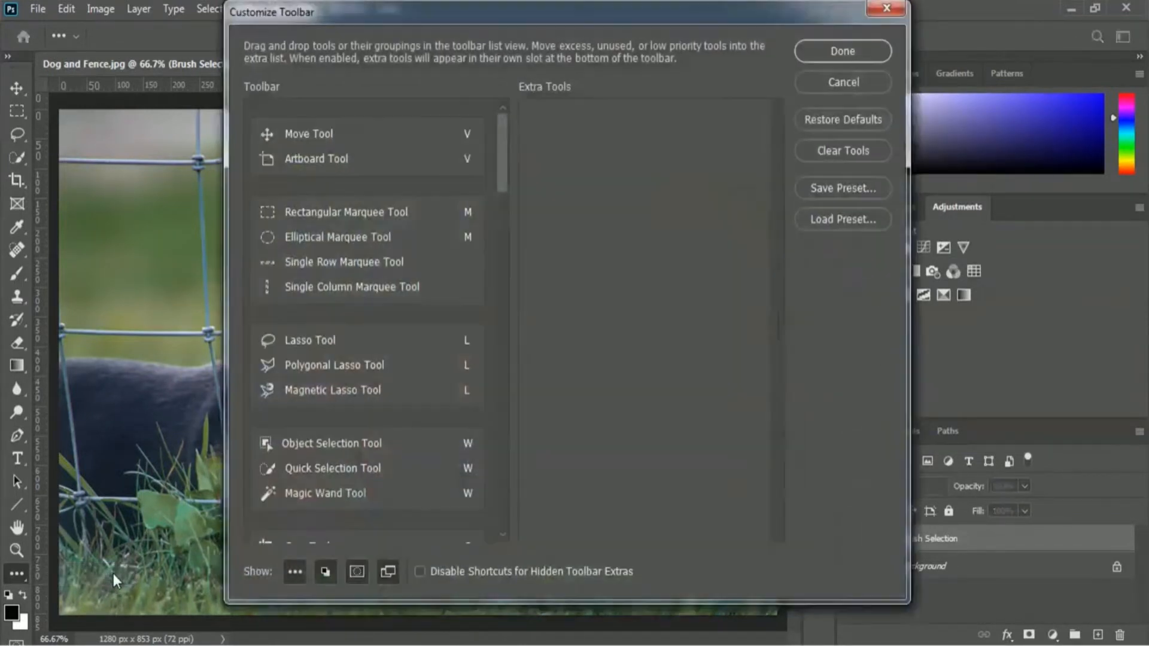
left_click_drag(504, 128, 504, 450)
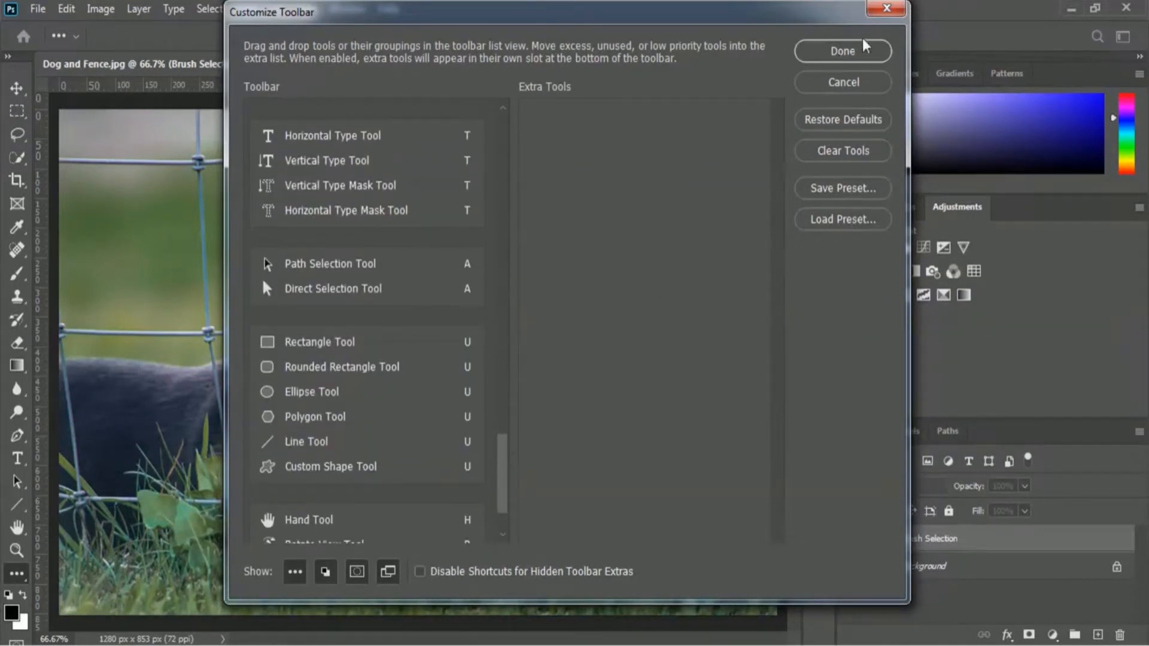
left_click(888, 9)
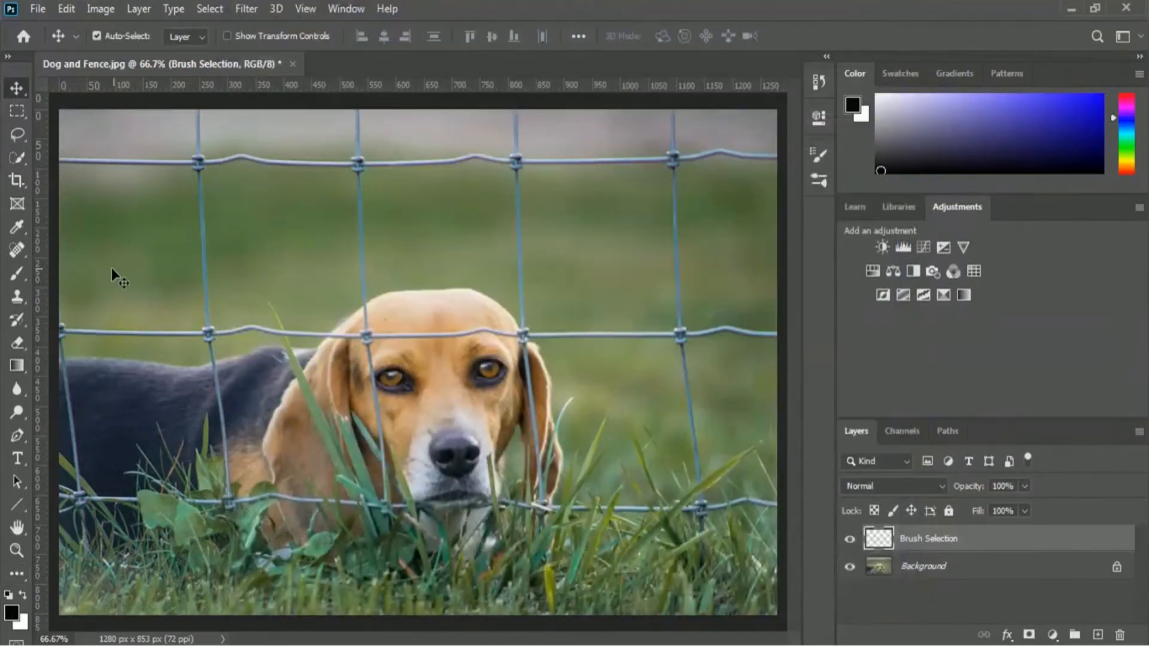
Set up the Brush tool with a hard round tip, 25 px size and 100% hardness
left_click(13, 270)
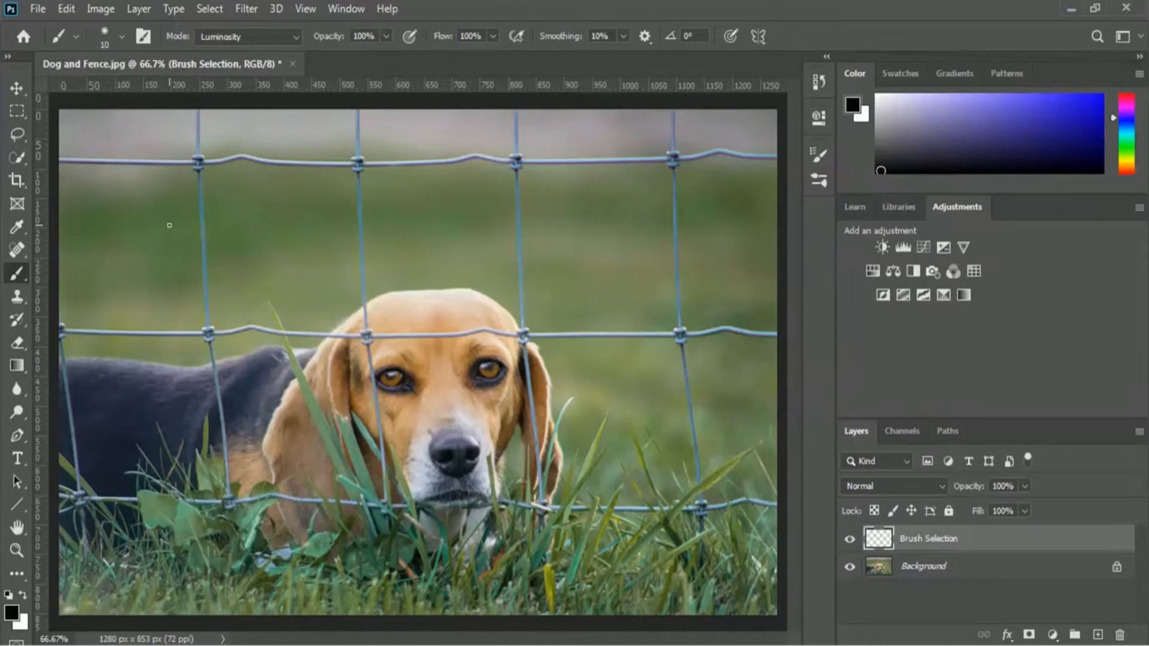
left_click(122, 41)
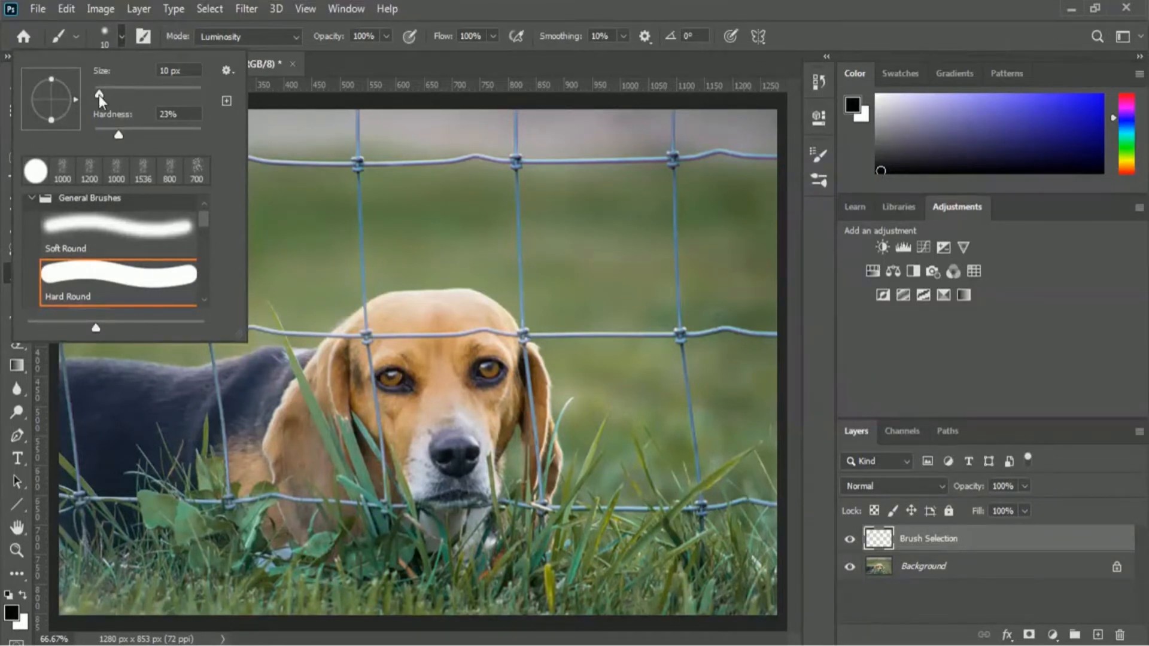
left_click_drag(99, 94, 106, 95)
left_click_drag(108, 96, 106, 95)
left_click(186, 73)
left_click_drag(117, 134, 207, 132)
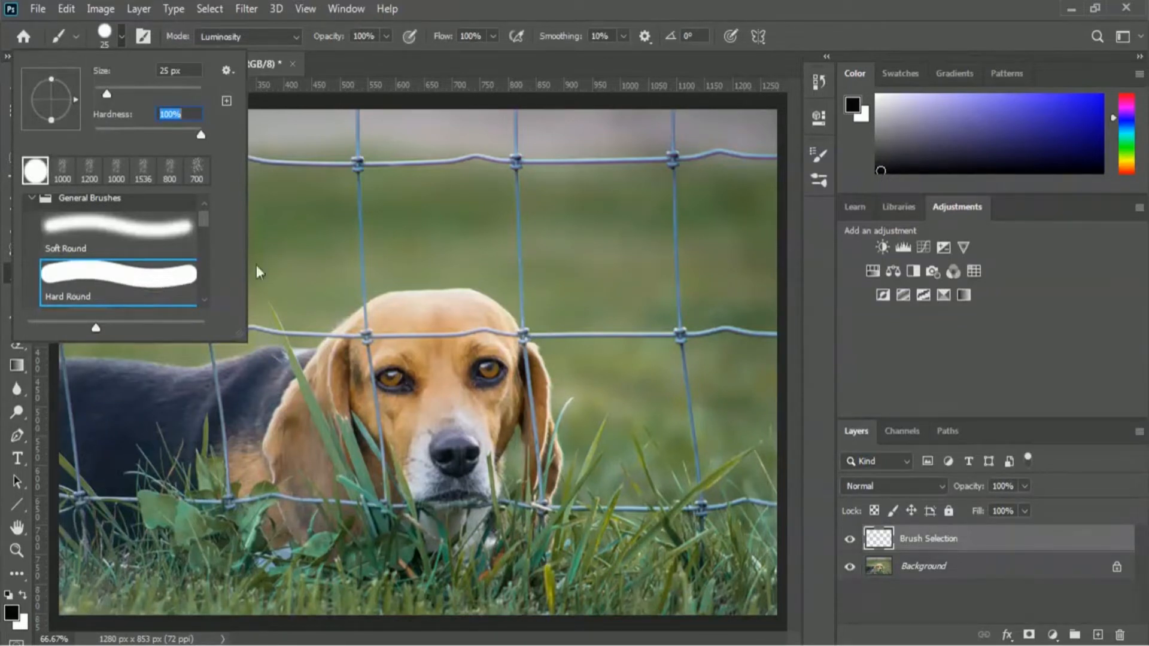
left_click(536, 68)
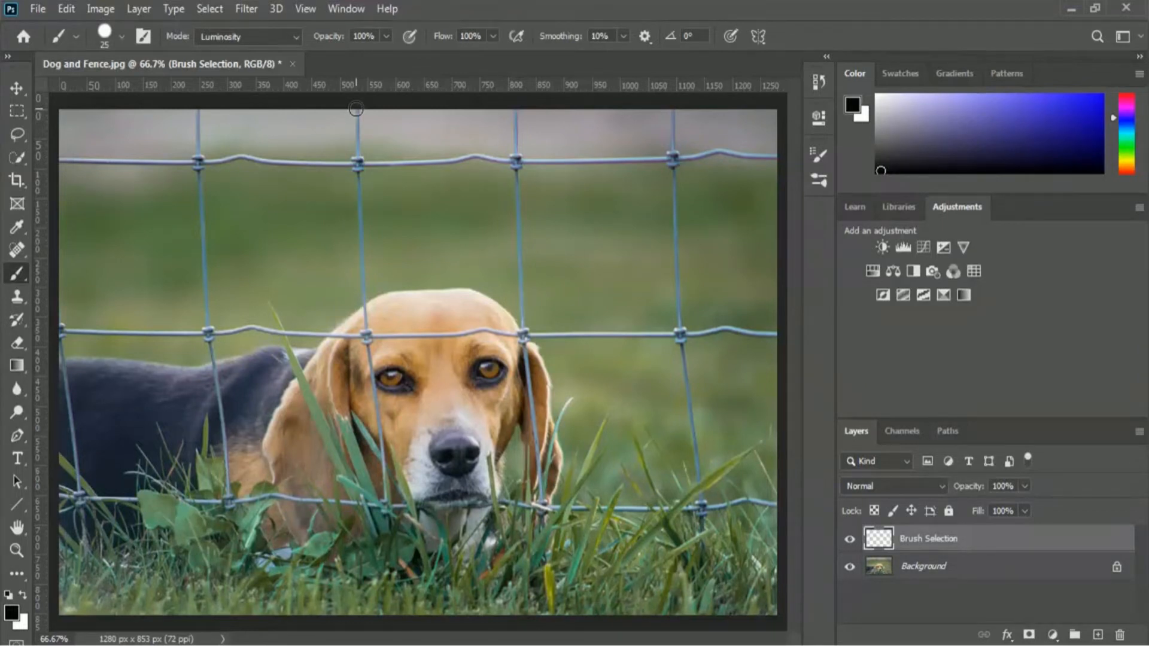
Paint straight black strokes over the vertical wire left of the dog's head, from the image's upper edge to the middle horizontal wire
left_click(308, 8)
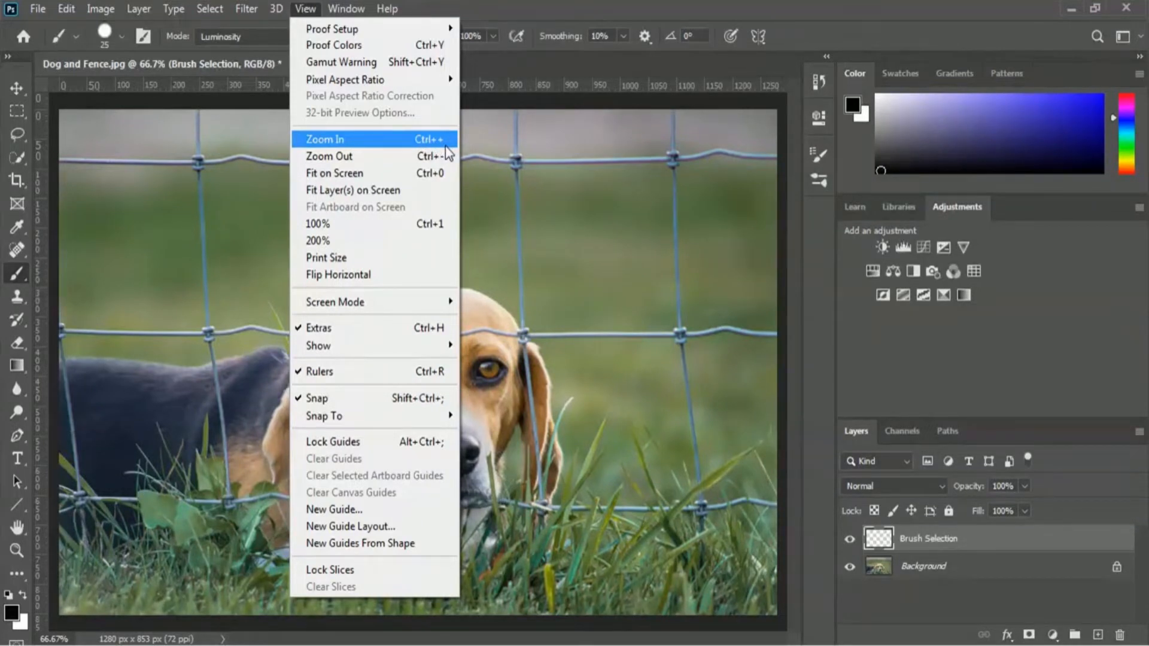
left_click(356, 143)
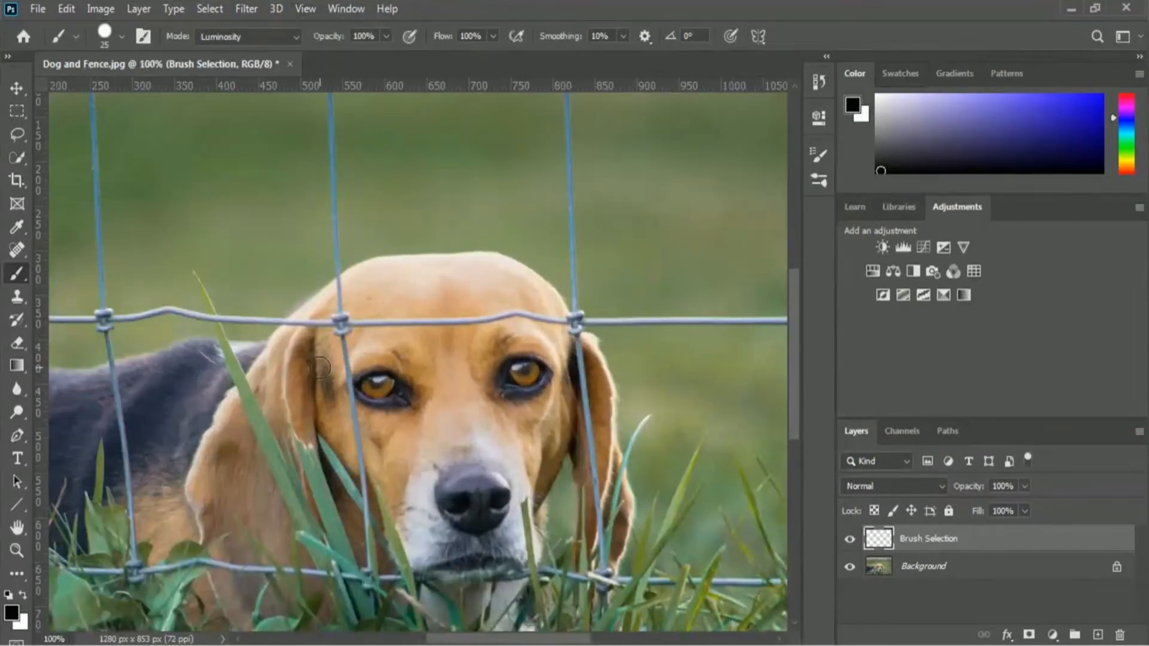
scroll(346, 370, "up", 5)
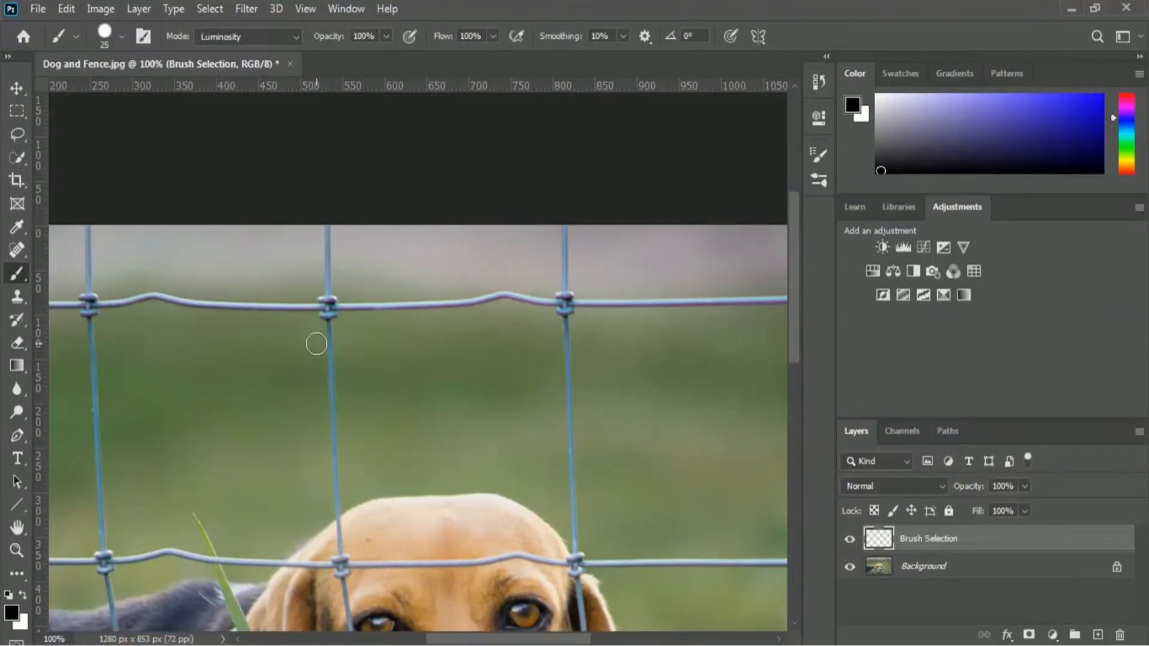
scroll(316, 343, "down", 3)
scroll(316, 343, "left", 3)
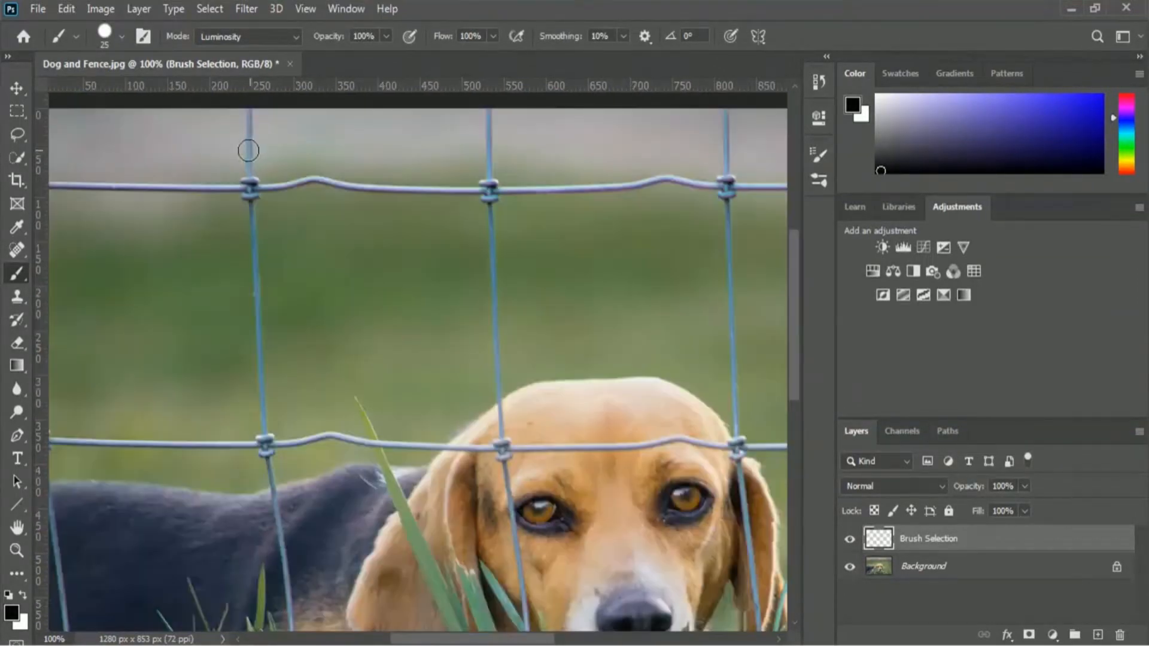
left_click(248, 116)
left_click(250, 187, "shift")
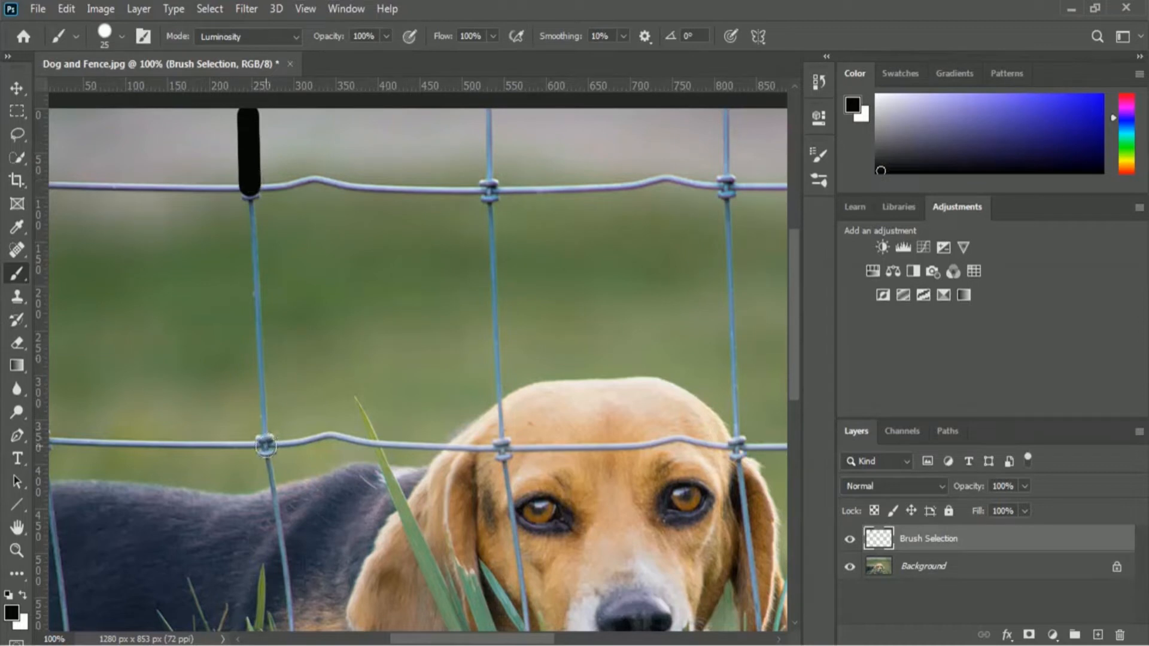
left_click(264, 443, "shift")
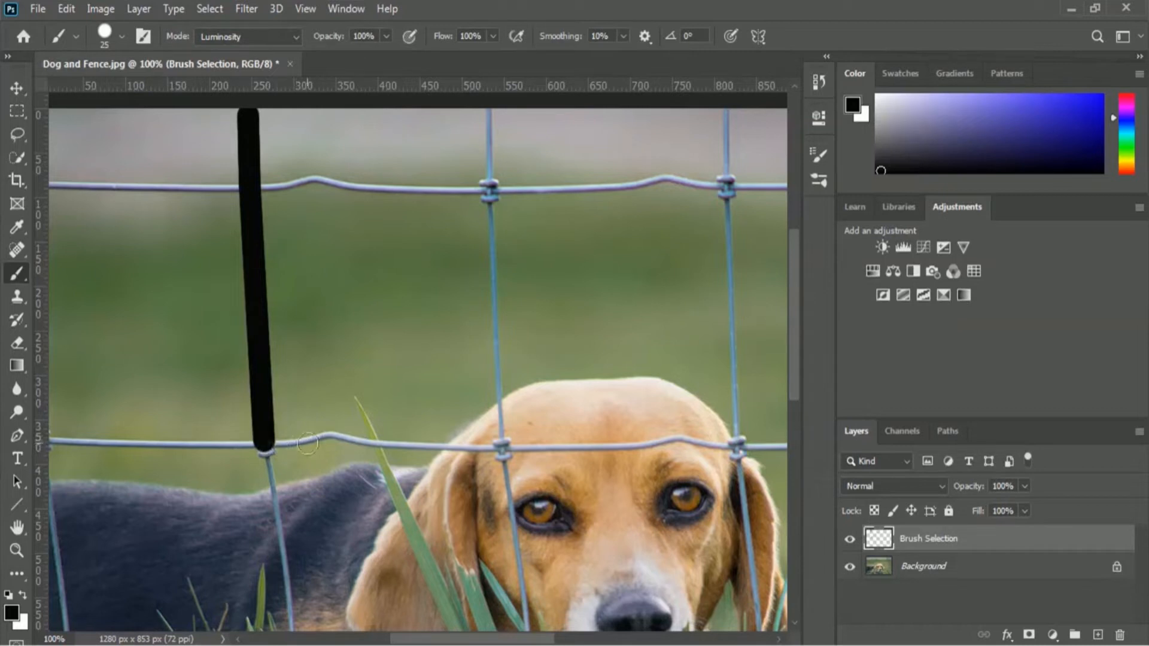
Continue the black stroke along the same vertical wire, over the dog's back, down to the lowest horizontal wire
left_click(282, 535, "shift")
scroll(281, 535, "down", 5)
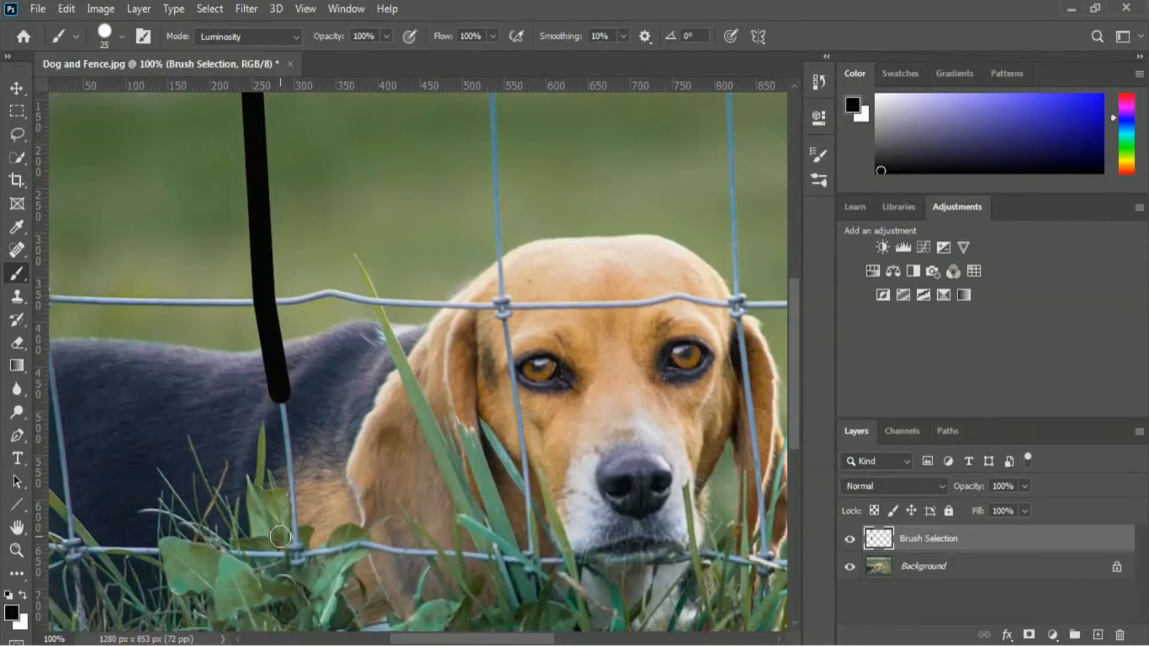
scroll(280, 536, "down", 2)
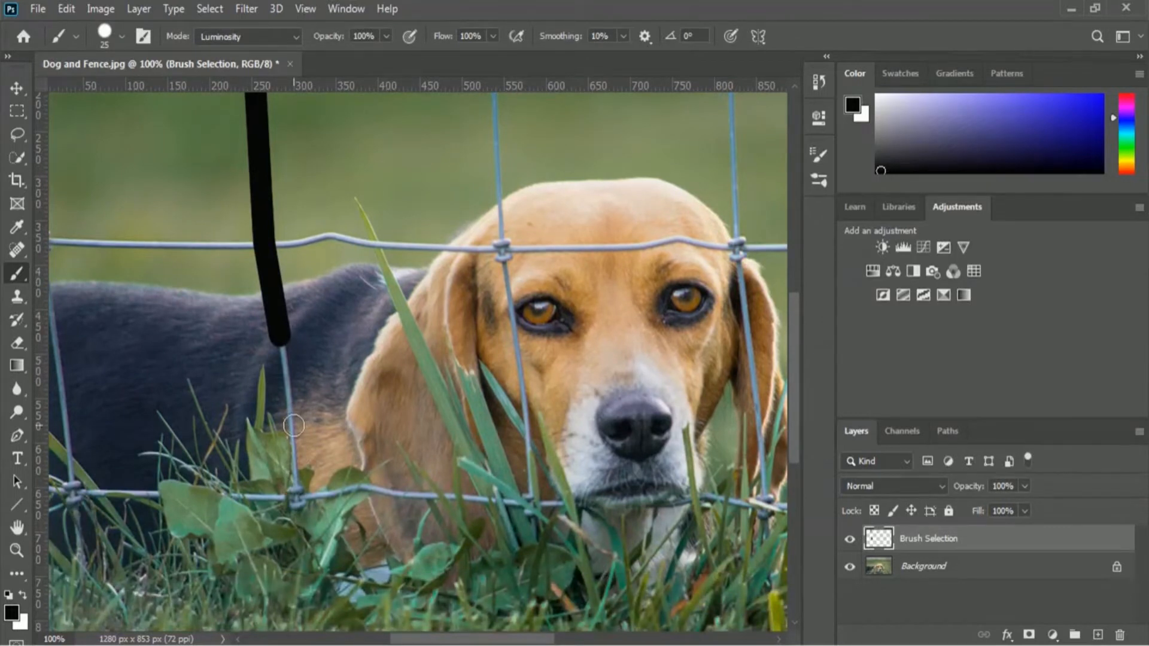
left_click(294, 426, "shift")
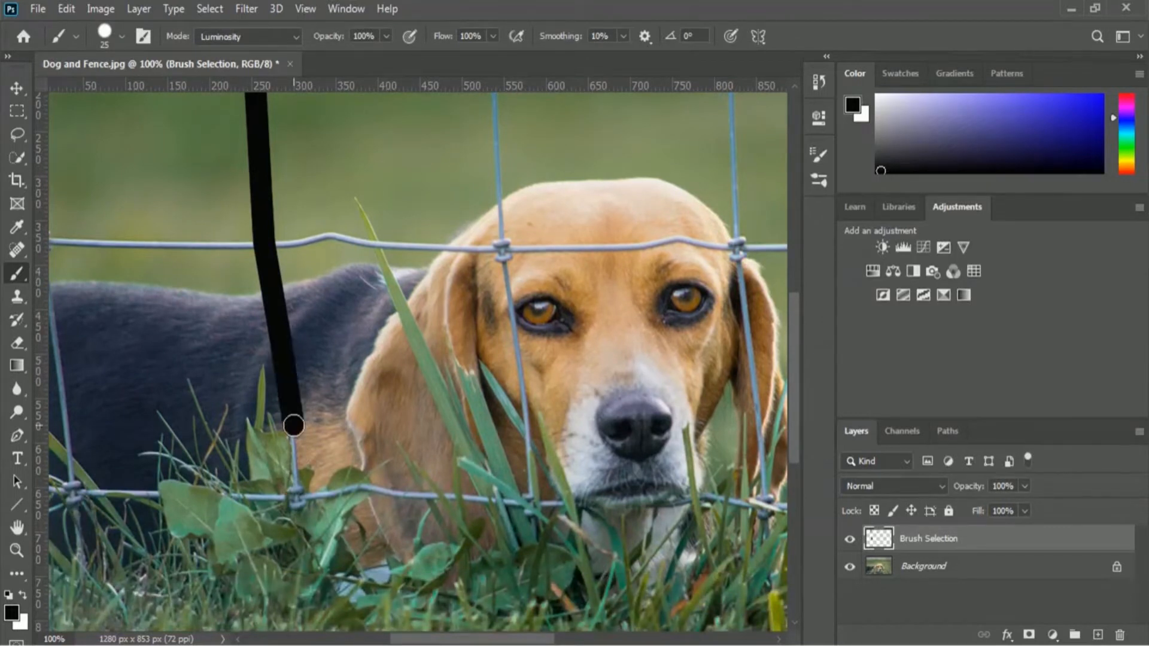
left_click(295, 495, "shift")
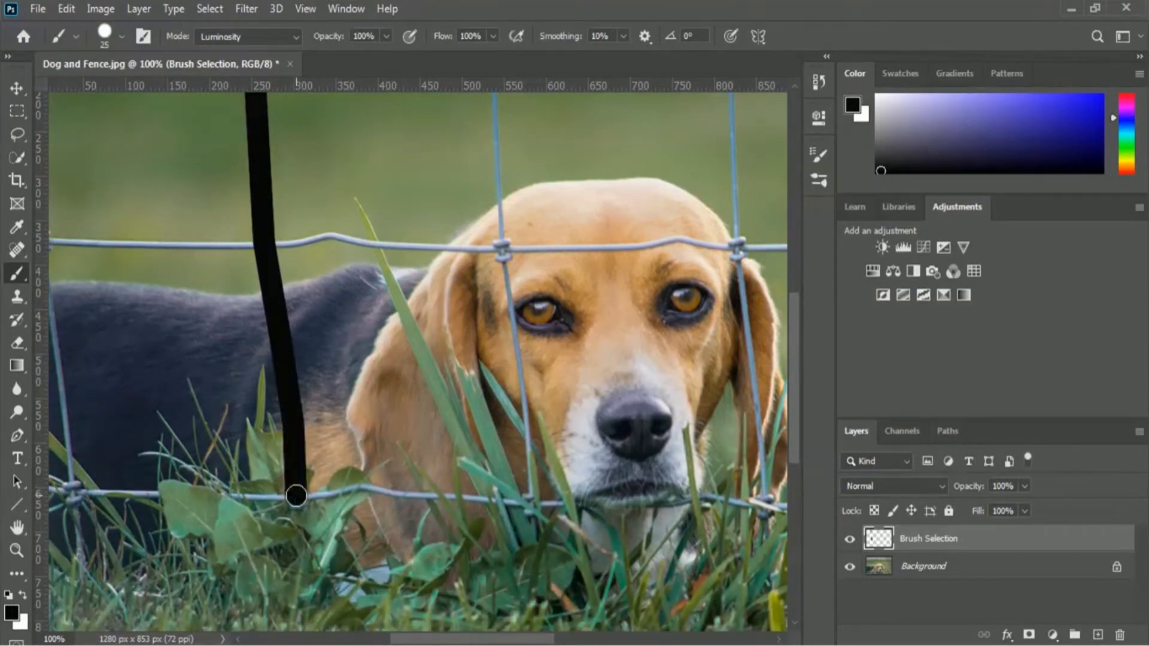
Paint connected straight strokes over the lower, right and upper wires of the fence cell covering the dog's left-hand ear
left_click(365, 489, "shift")
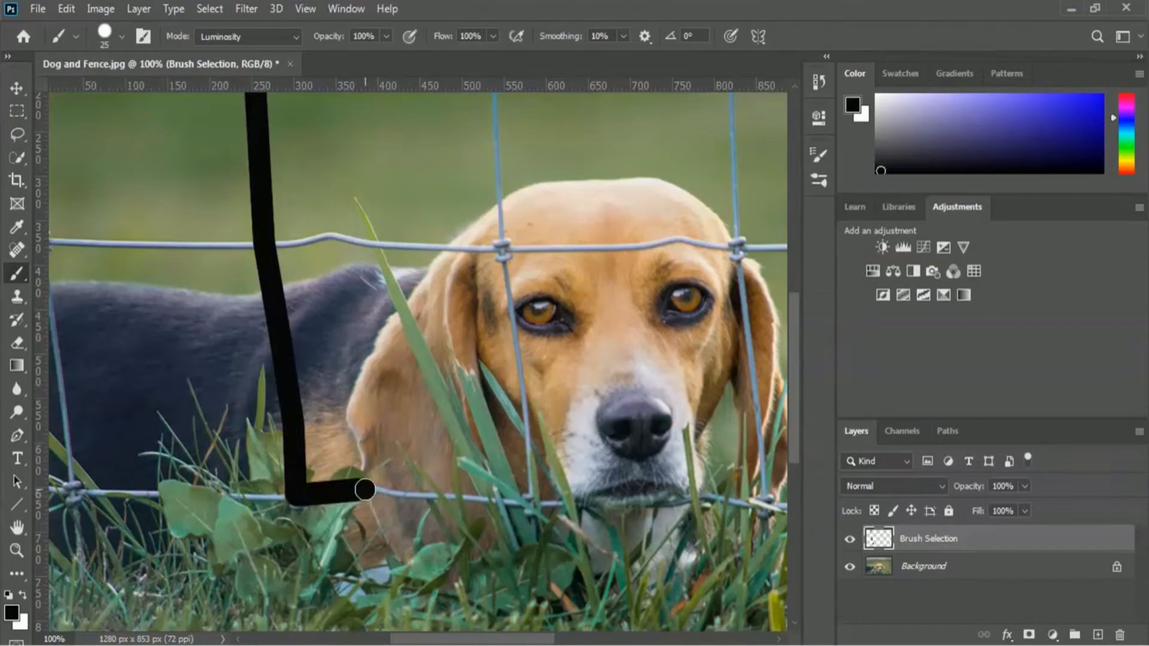
left_click(431, 494, "shift")
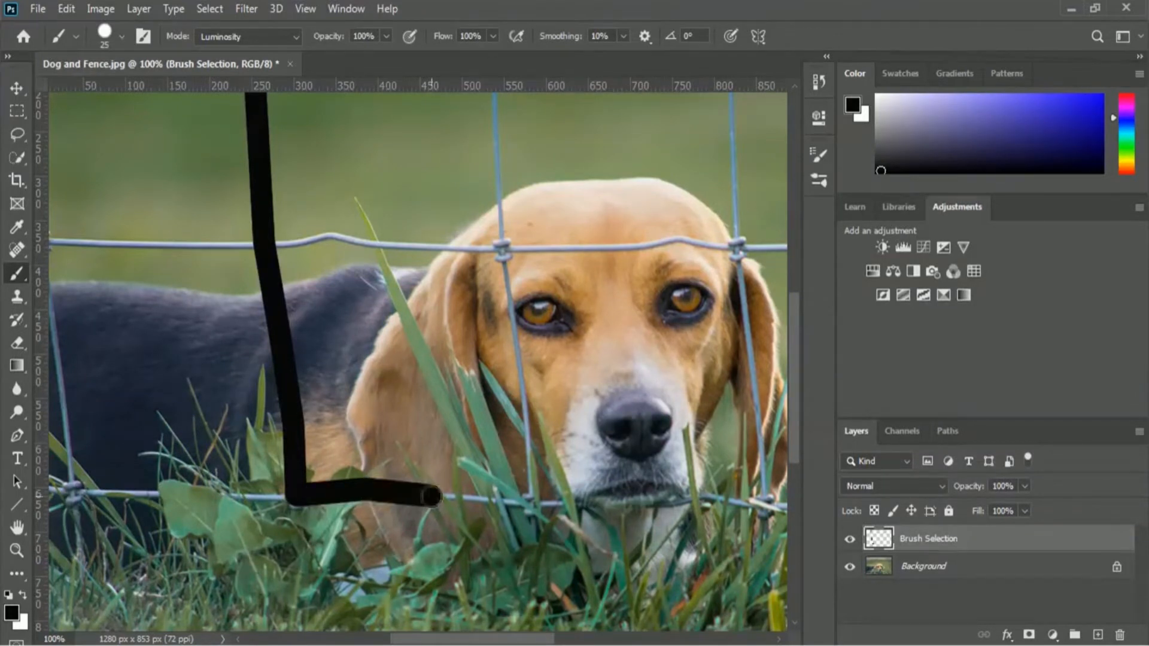
left_click(530, 504, "shift")
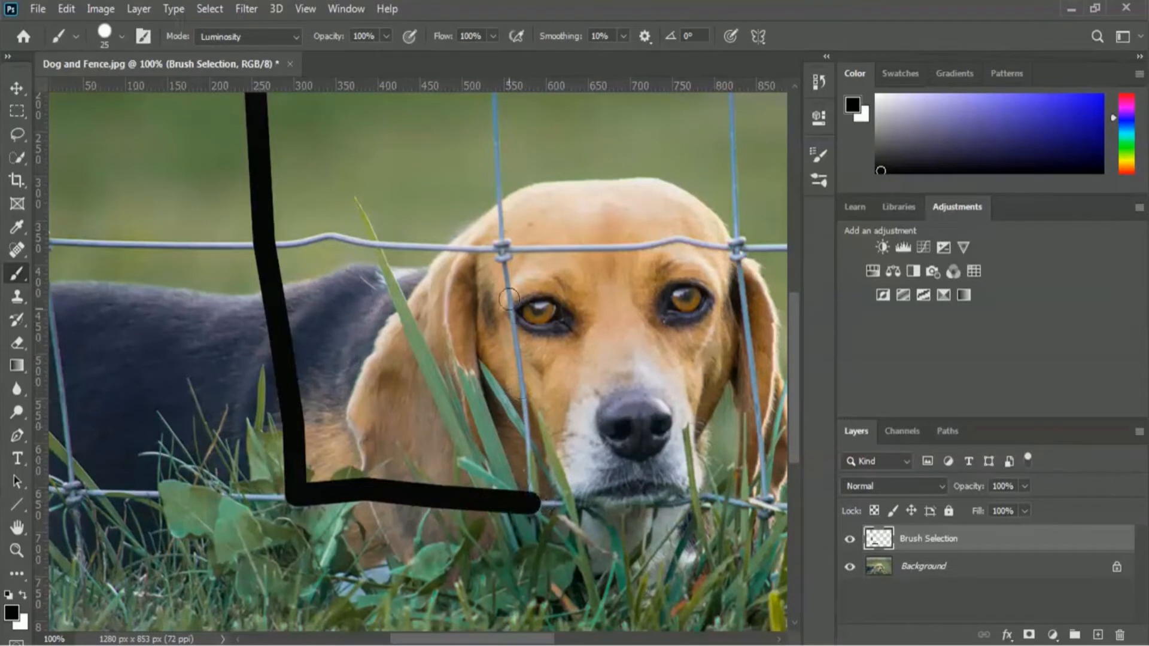
left_click(502, 253, "shift")
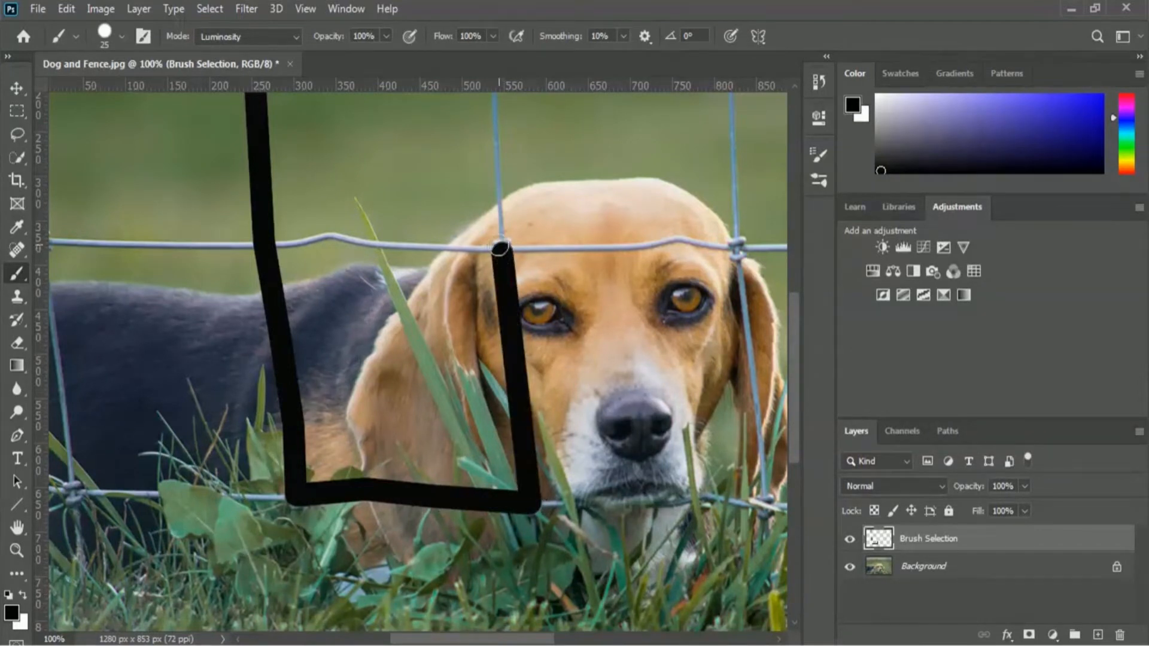
left_click(405, 248, "shift")
left_click(333, 235, "shift")
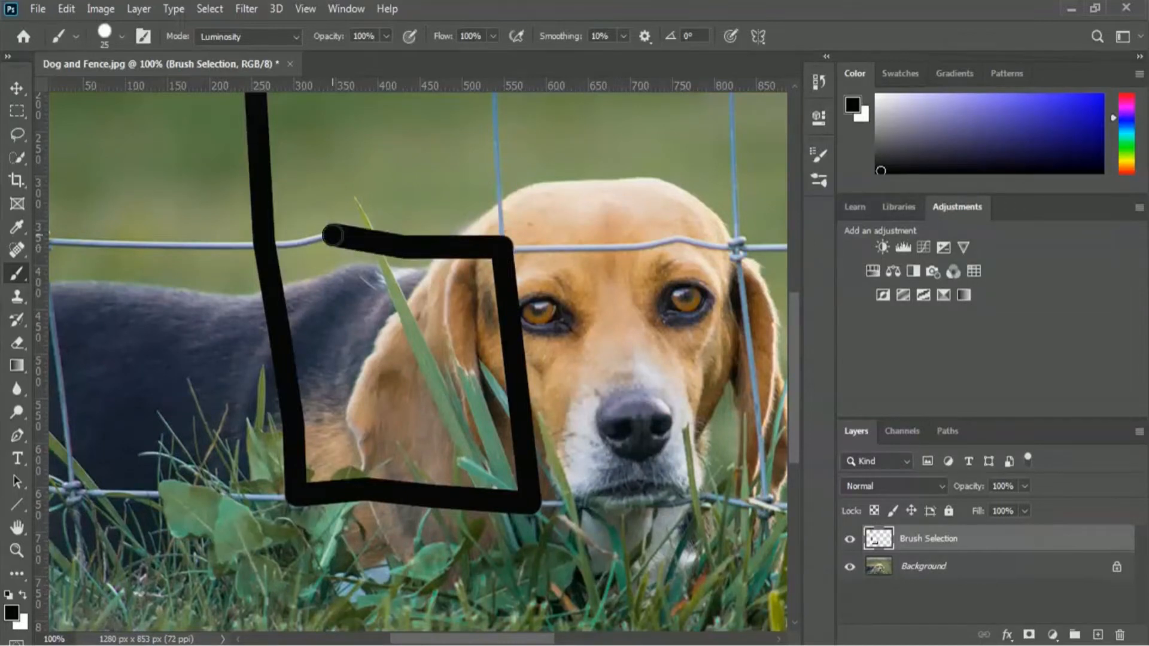
left_click(266, 244, "shift")
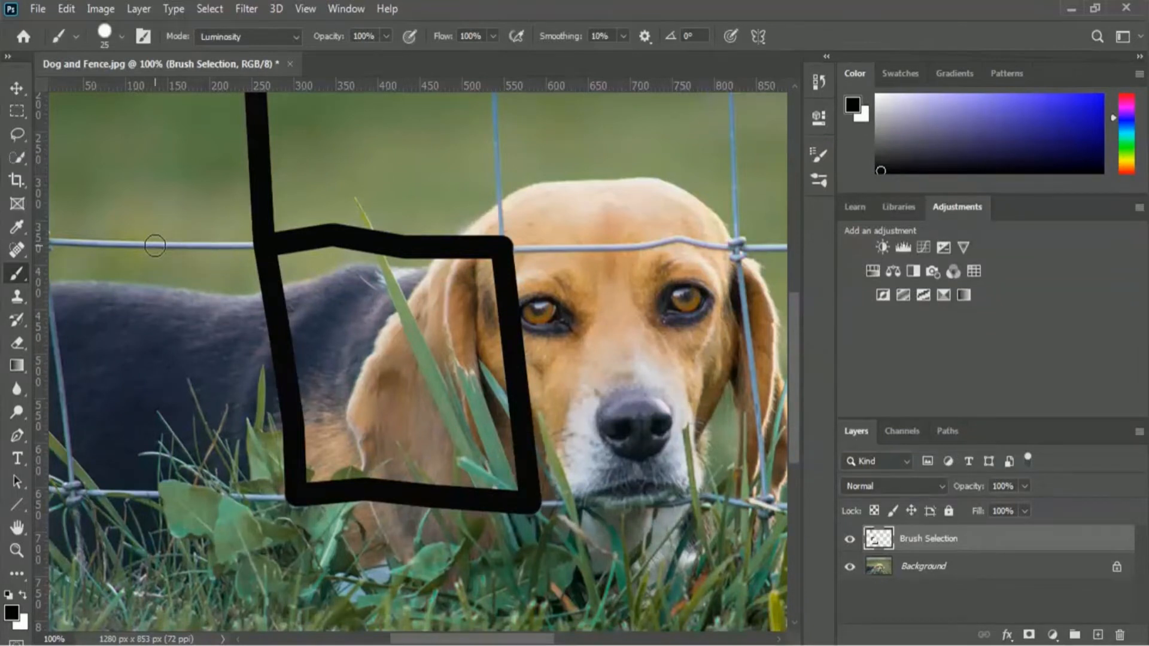
Paint over the remaining wires in the image's left part, including the top horizontal wire and the vertical wire above the dog's left-hand eye
mouse_move(155, 245)
left_mouse_down()
mouse_move(159, 486)
mouse_move(164, 477)
mouse_move(183, 495)
left_mouse_up()
scroll(358, 515, "up", 4)
left_click(592, 217, "shift")
left_click(487, 219, "shift")
left_click(369, 217, "shift")
left_click(154, 216, "shift")
left_click(592, 144, "shift")
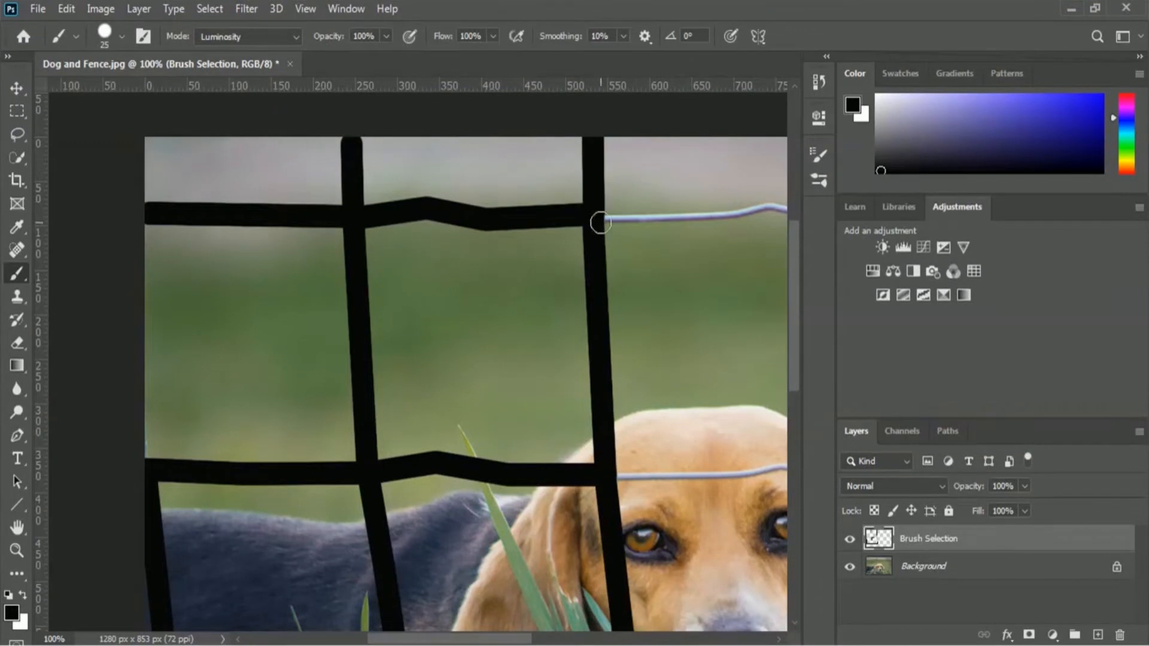
Paint black strokes over the top horizontal wire right of the dog's left-hand eye and the two vertical wire segments above it
left_click(742, 214, "shift")
scroll(741, 214, "right", 7)
left_click(302, 211, "shift")
left_click(331, 212, "shift")
left_click(332, 143, "shift")
left_click(333, 219, "shift")
left_click(566, 211, "shift")
left_click(564, 132, "shift")
left_click(567, 212, "shift")
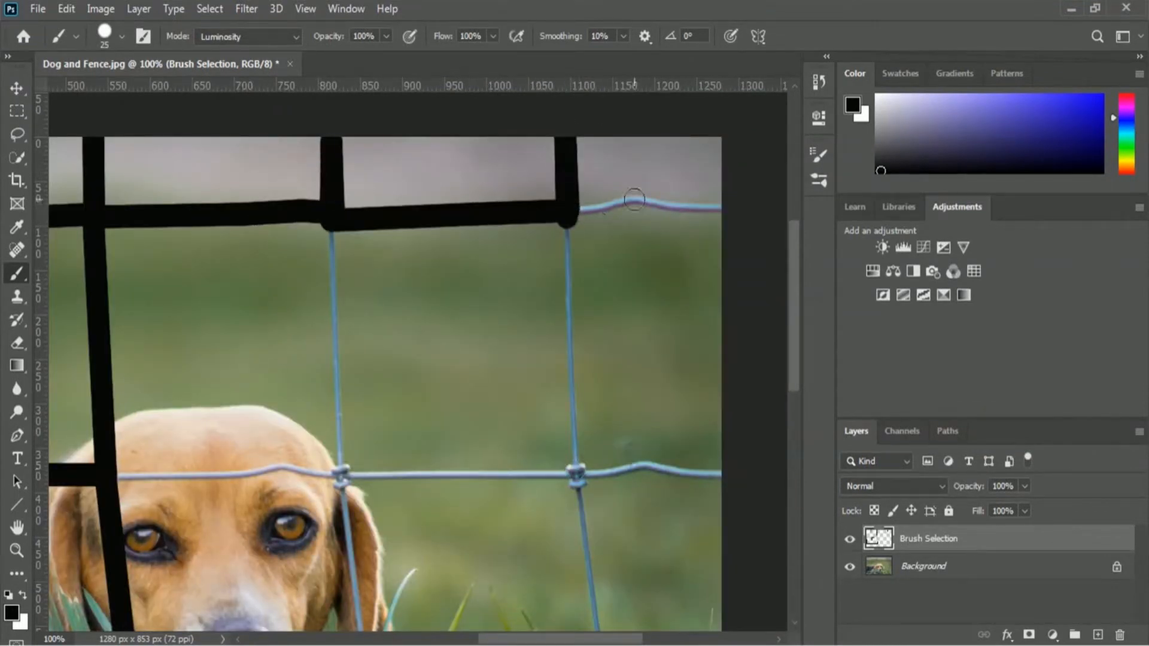
Paint over the top wire's right end, the middle horizontal wire and the vertical wires between them in the image's right part
left_click(634, 199, "shift")
left_click(641, 466, "shift")
left_click(721, 474, "shift")
left_click(341, 477, "shift")
left_click(331, 224, "shift")
left_click(340, 476, "shift")
left_click(285, 465, "shift")
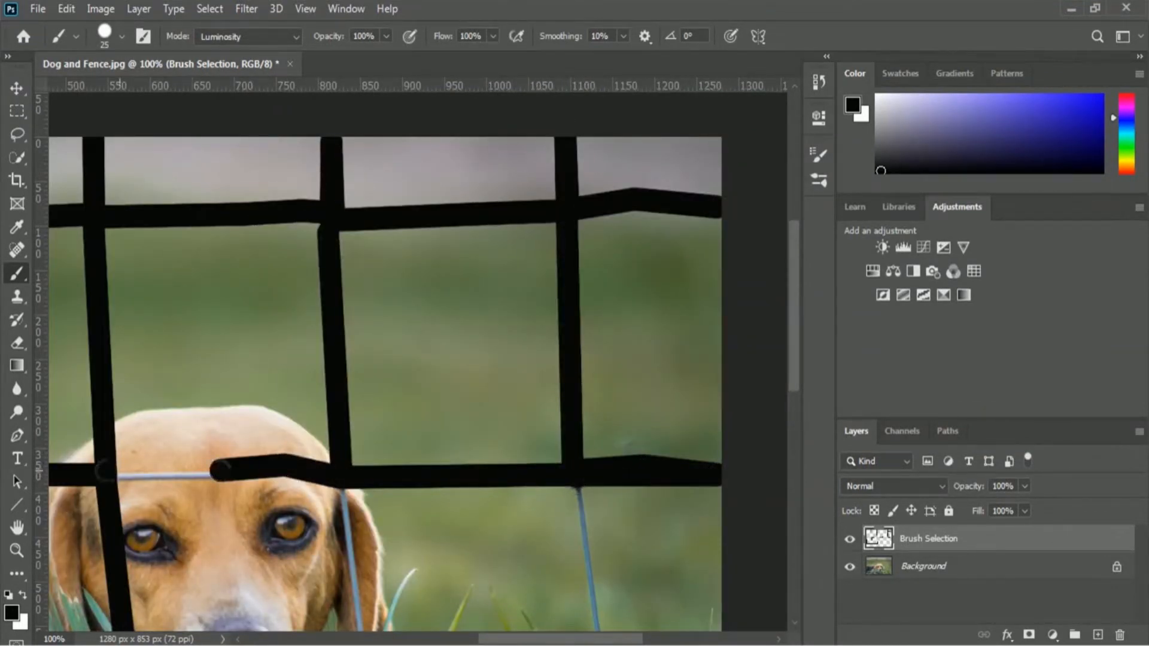
left_click(113, 474, "shift")
Paint over the vertical wire along the dog's right-hand ear and the lowest wire on both sides of its chin
scroll(118, 481, "down", 3)
left_click(375, 566, "shift")
left_click(313, 553, "shift")
left_click(275, 565, "shift")
left_click(154, 559)
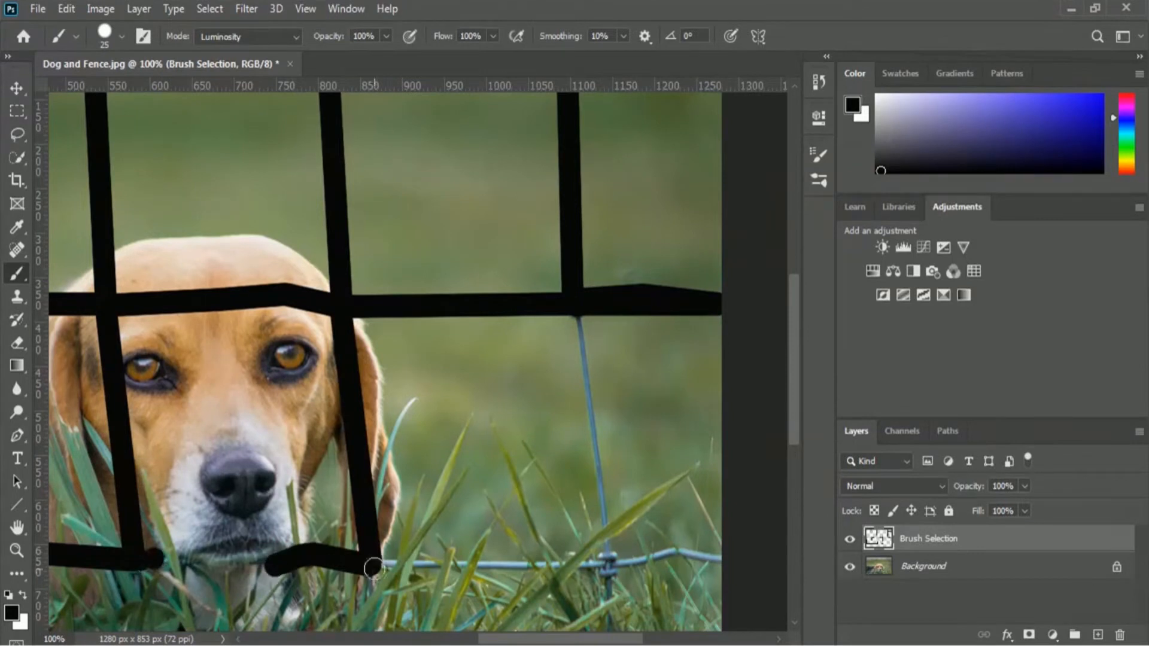
Paint over the lowest horizontal wire from the dog to the image's right edge and the rightmost vertical wire above it
left_click(377, 567)
left_click(504, 564, "shift")
left_click(609, 562, "shift")
left_click(723, 558, "shift")
left_click(608, 561)
left_click(577, 313, "shift")
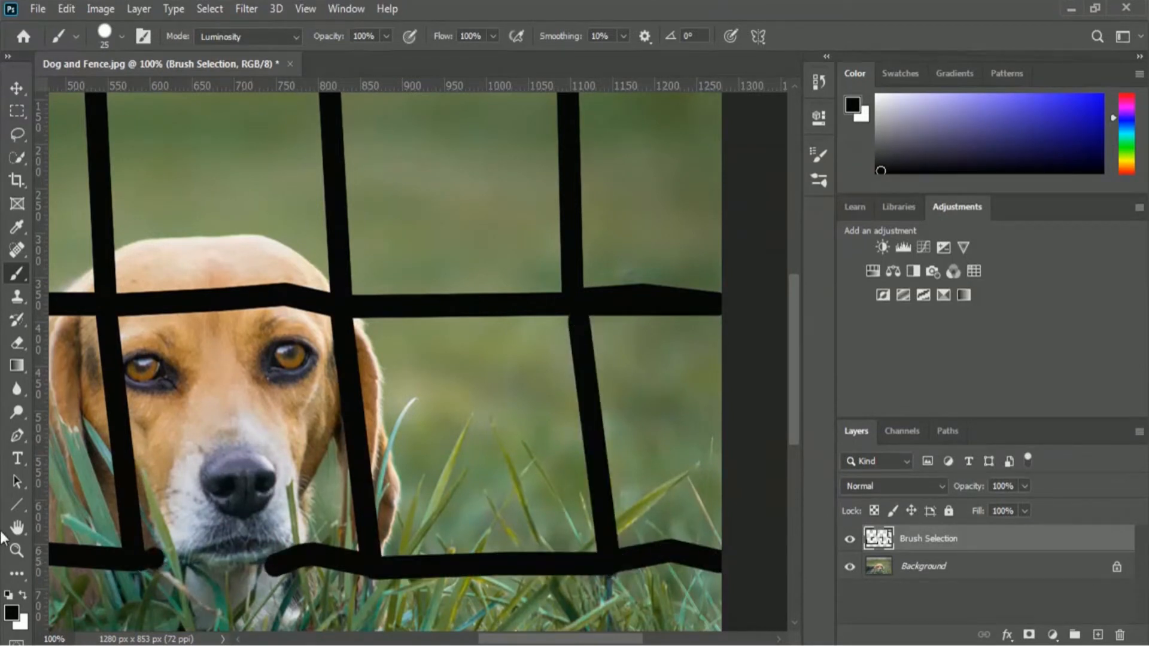
key("ctrl+minus")
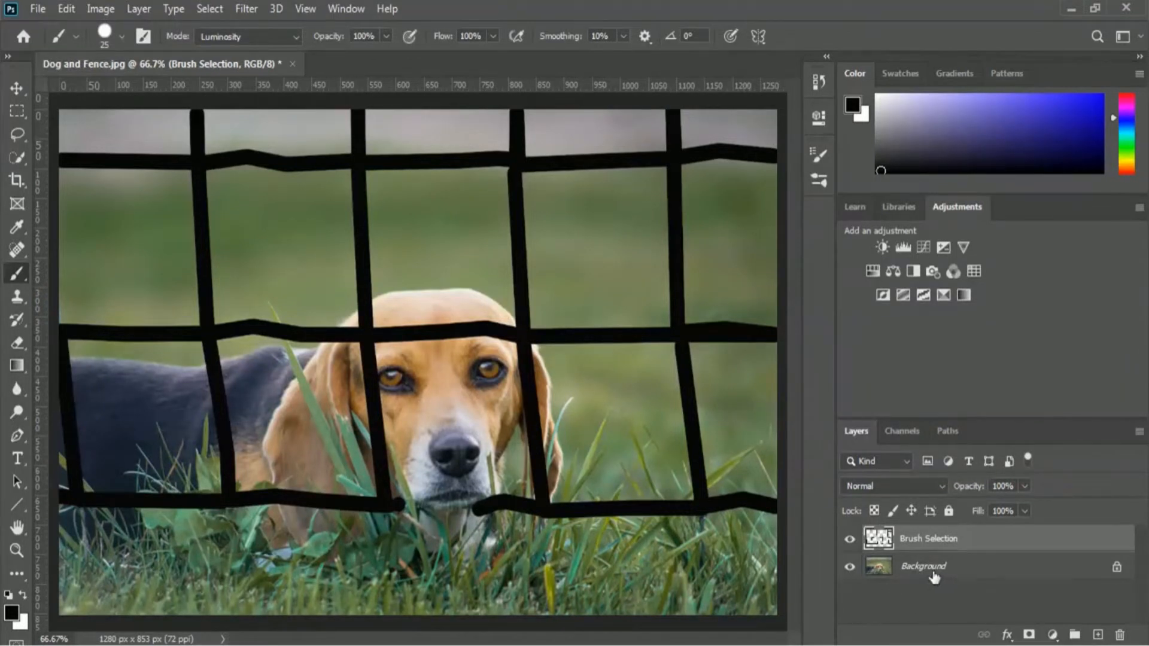
Make Background the active layer, hide the Brush Selection layer and load its painted strokes as a selection
left_click(880, 574)
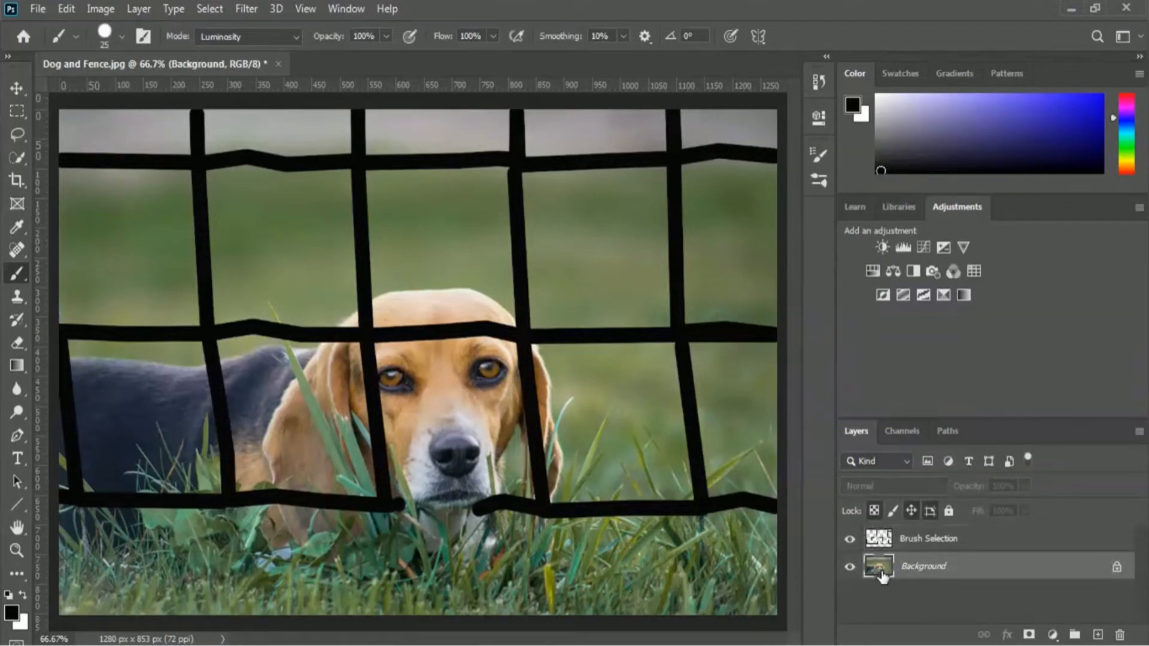
left_click(849, 540)
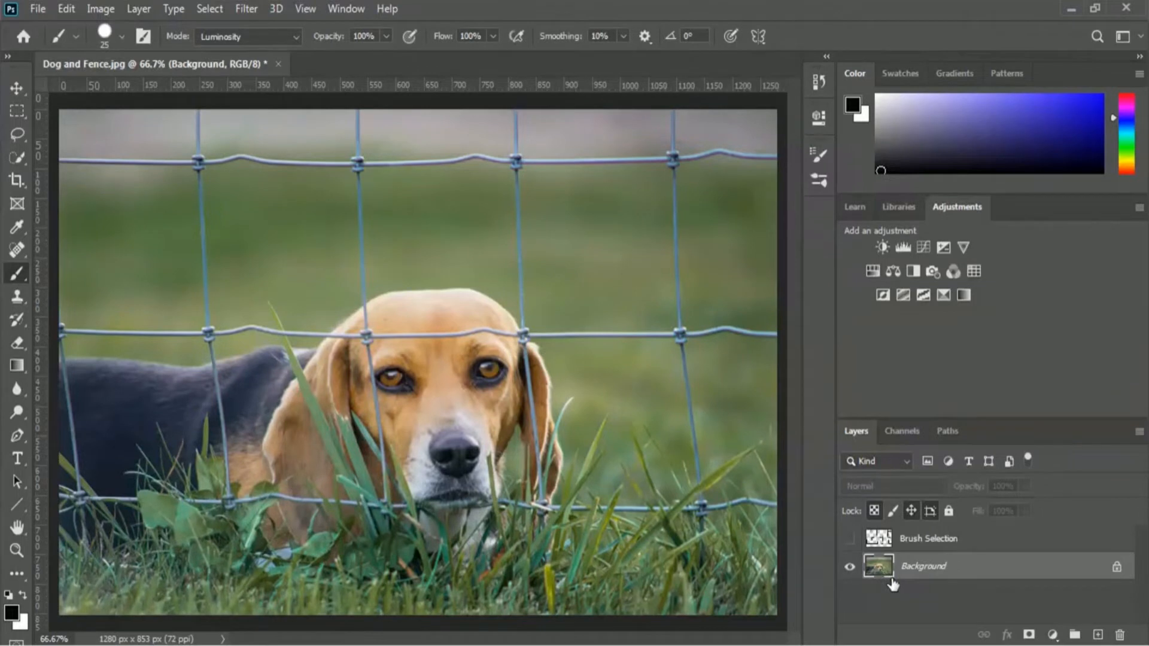
left_click_drag(879, 571, 884, 544)
left_click(879, 539, "ctrl")
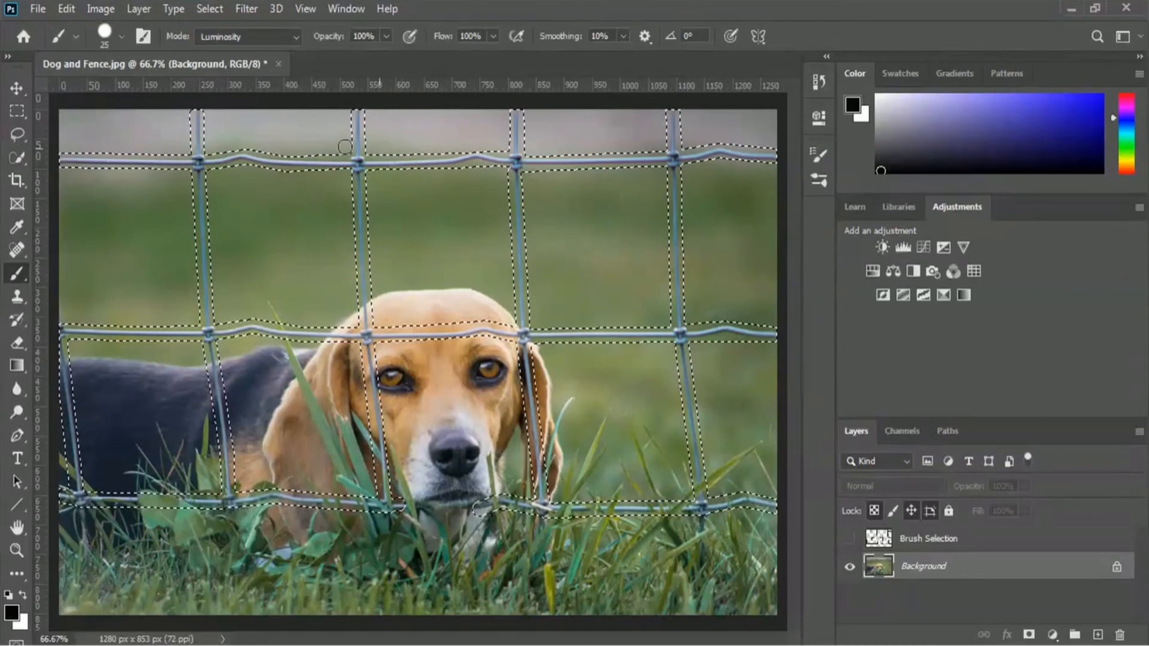
Remove the selected fence wires from the Background with Content-Aware Fill, outputting the result to a new layer
left_click(67, 10)
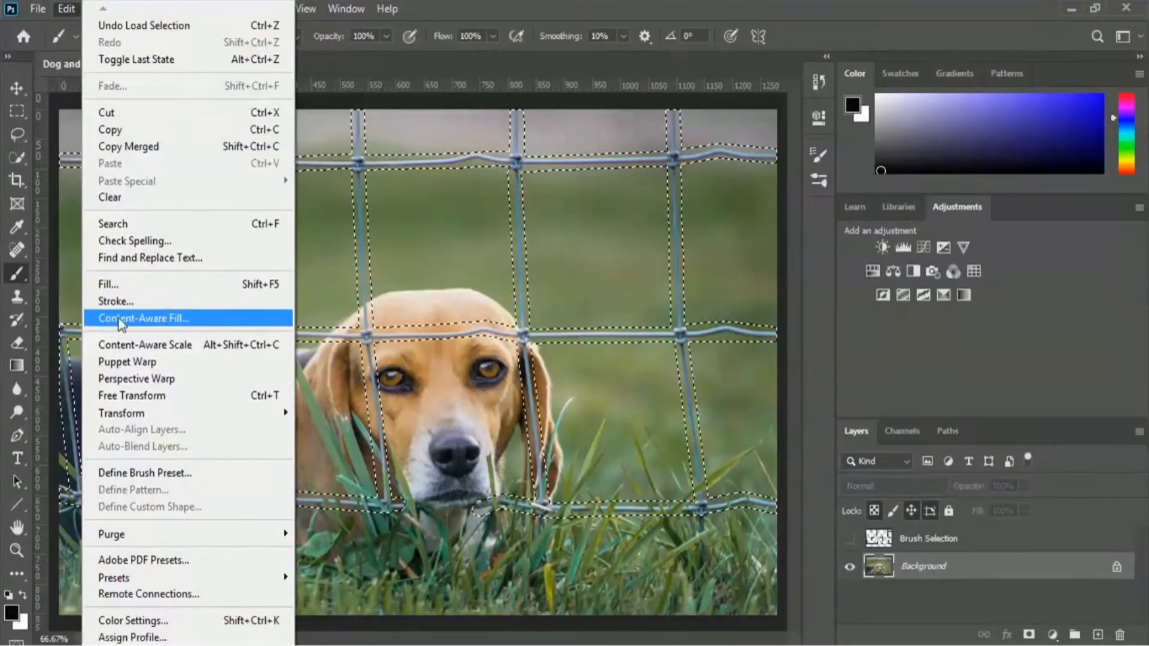
left_click(221, 321)
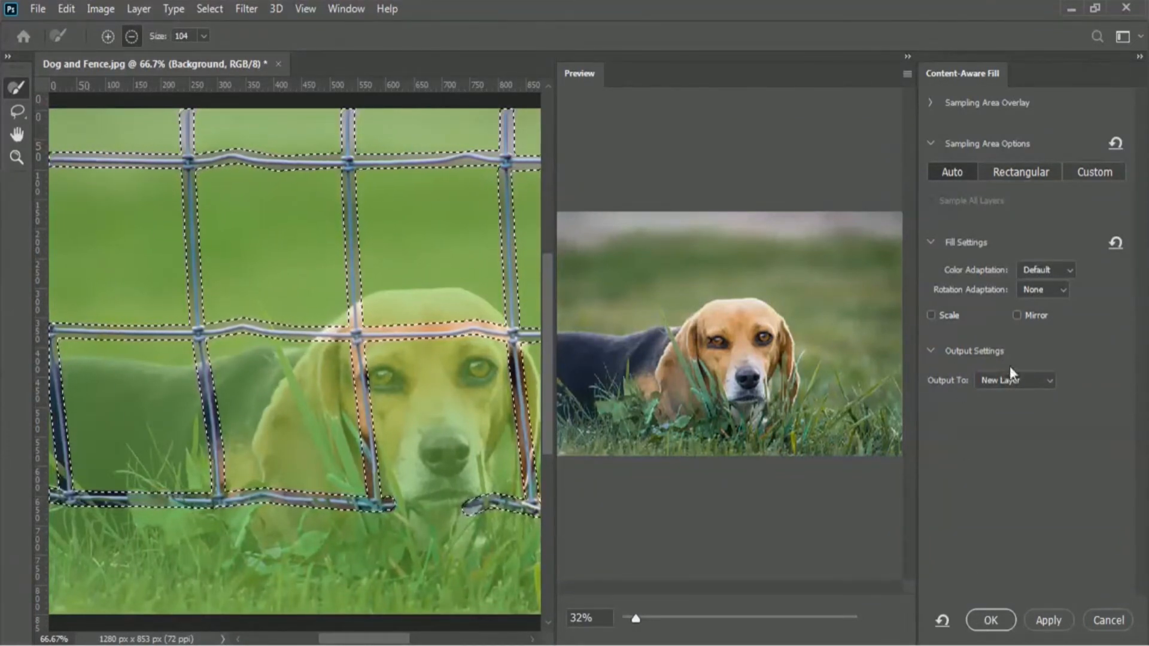
left_click(1024, 381)
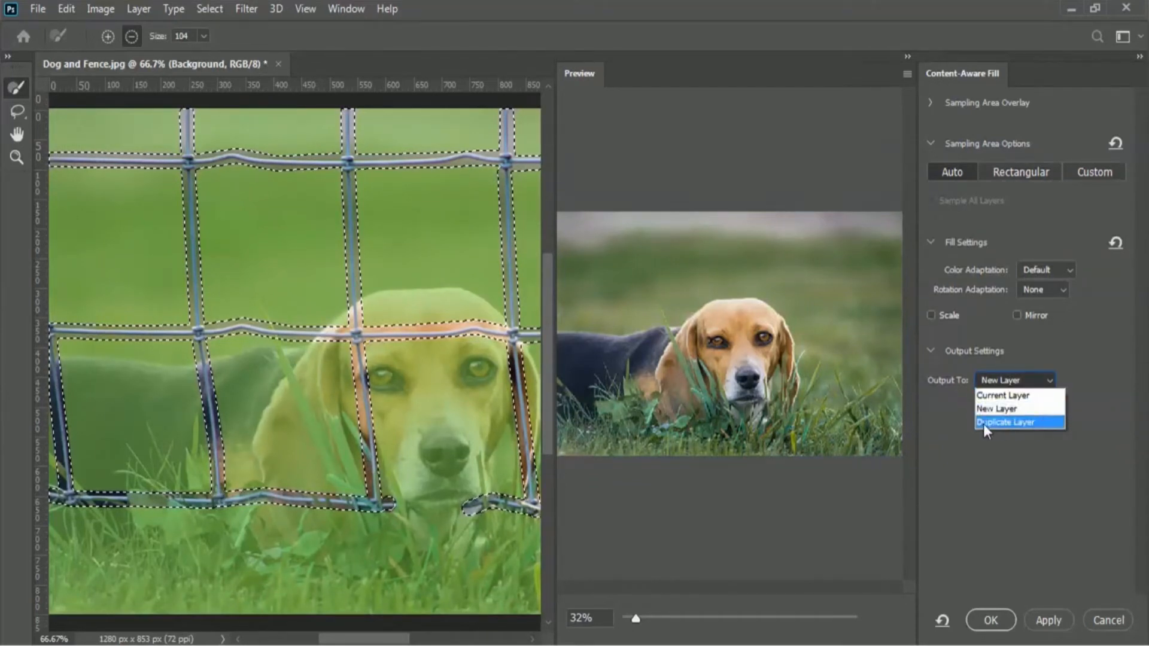
left_click(1020, 408)
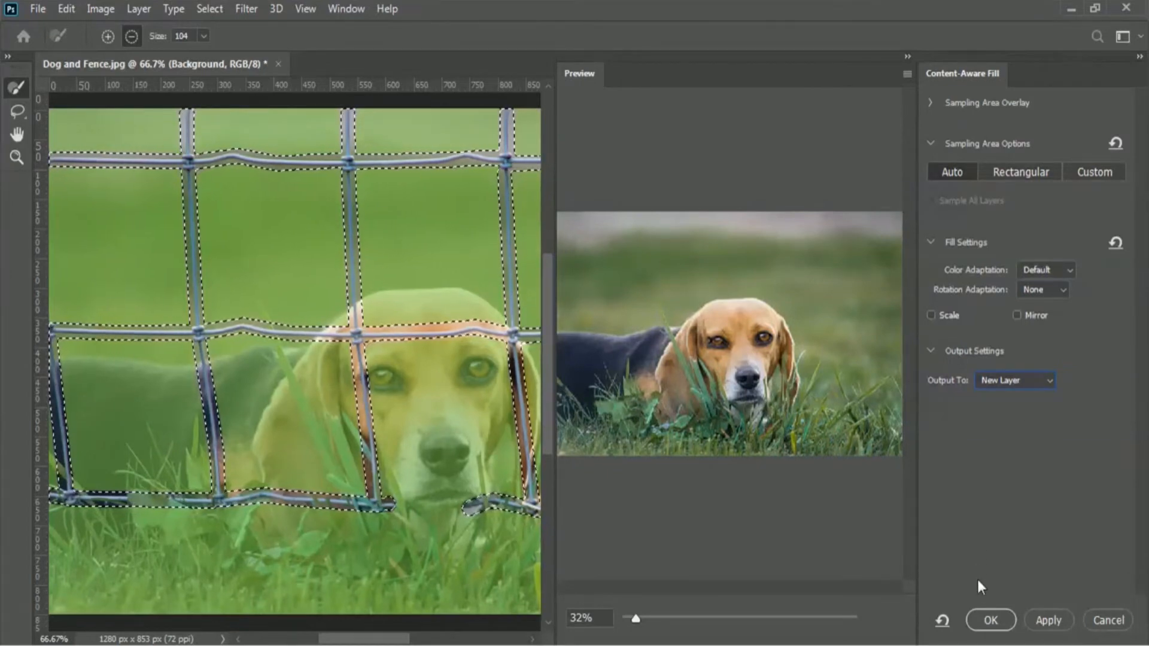
left_click(977, 618)
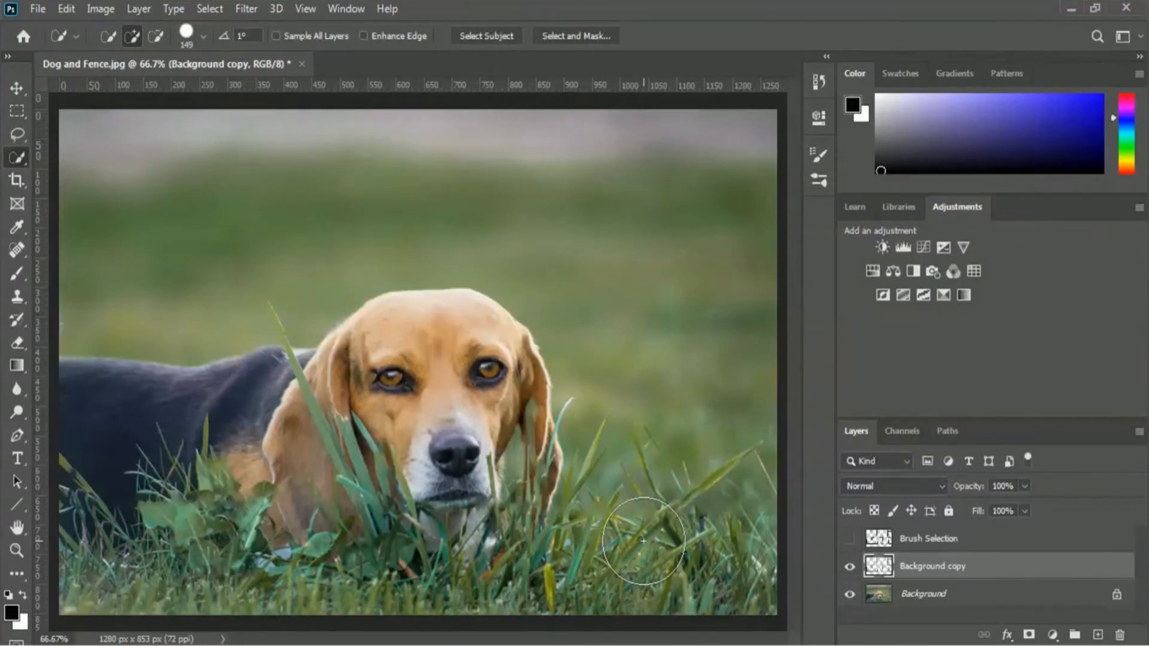
Select the foreground grass on the Background layer using the Quick Selection tool at 151 px, subtracting the blurred area behind the grass
key("b")
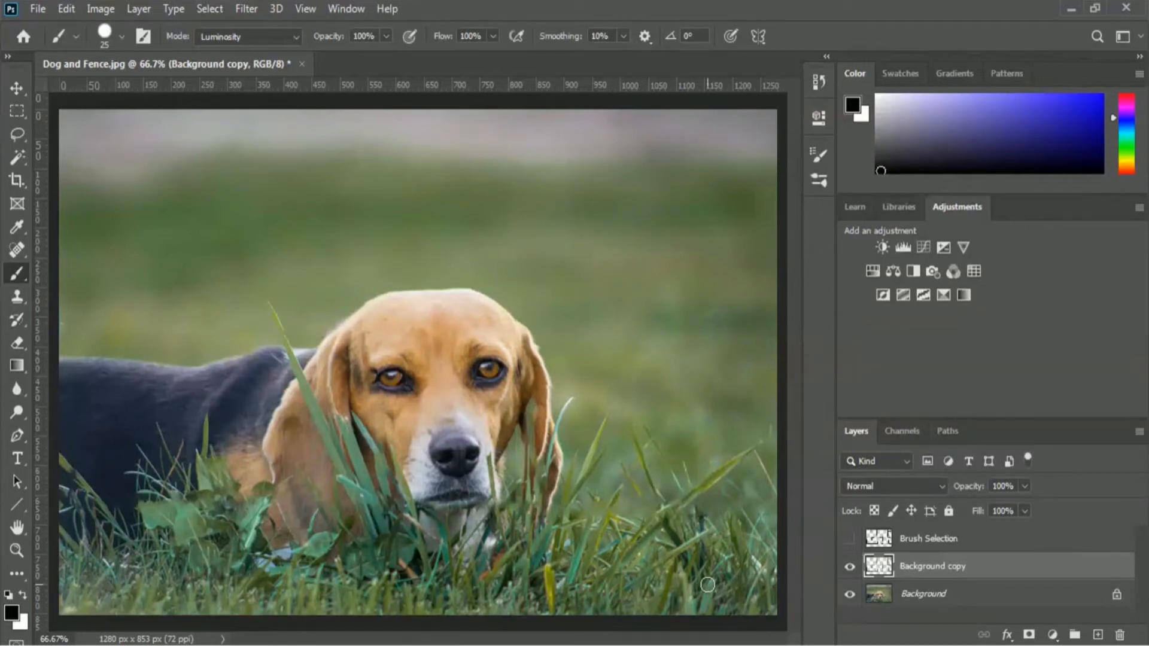
left_click(909, 598)
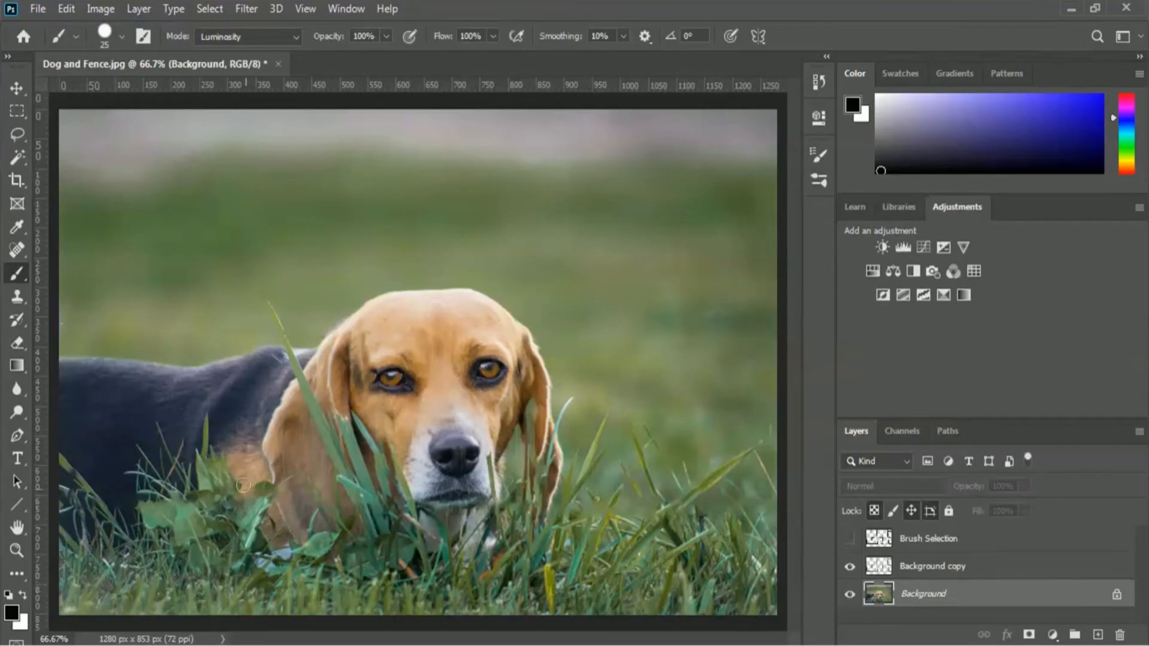
left_click(18, 156)
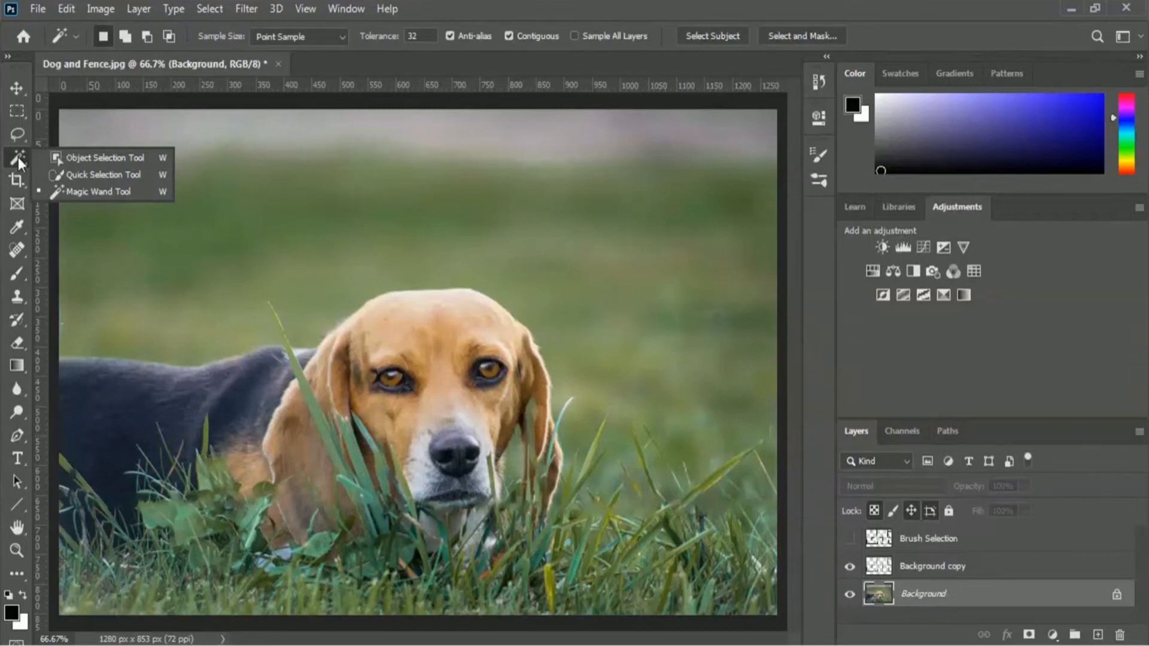
left_click(108, 175)
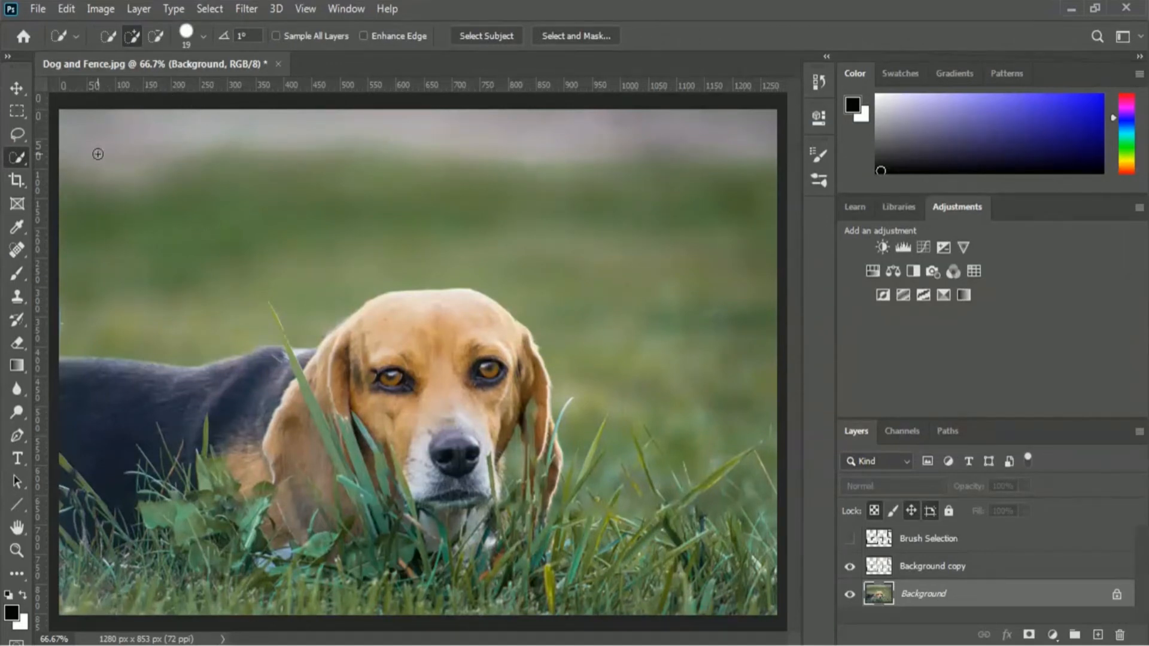
left_click(202, 35)
left_click_drag(171, 84, 210, 88)
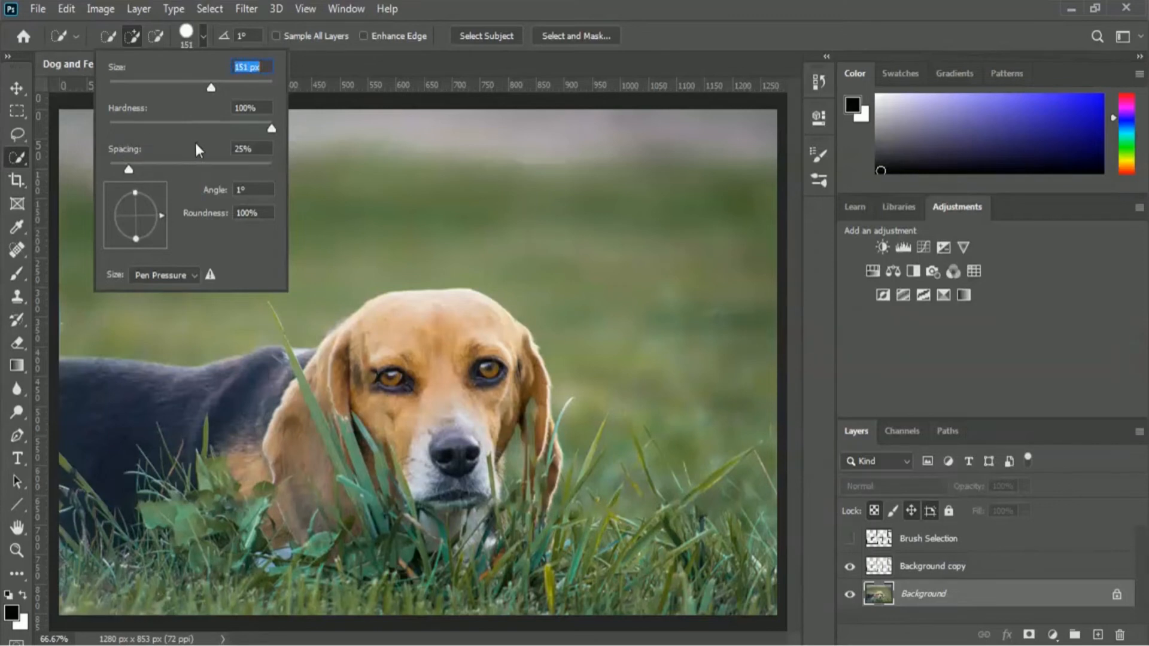
left_click(426, 60)
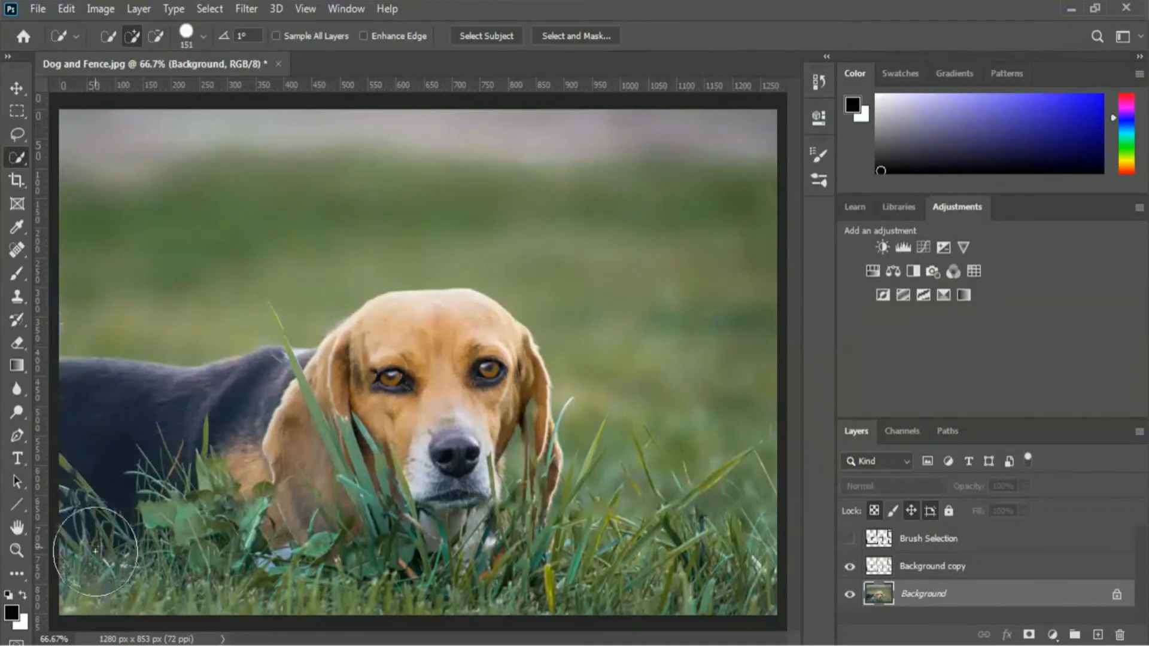
mouse_move(95, 558)
left_mouse_down()
mouse_move(368, 588)
mouse_move(699, 538)
left_mouse_up()
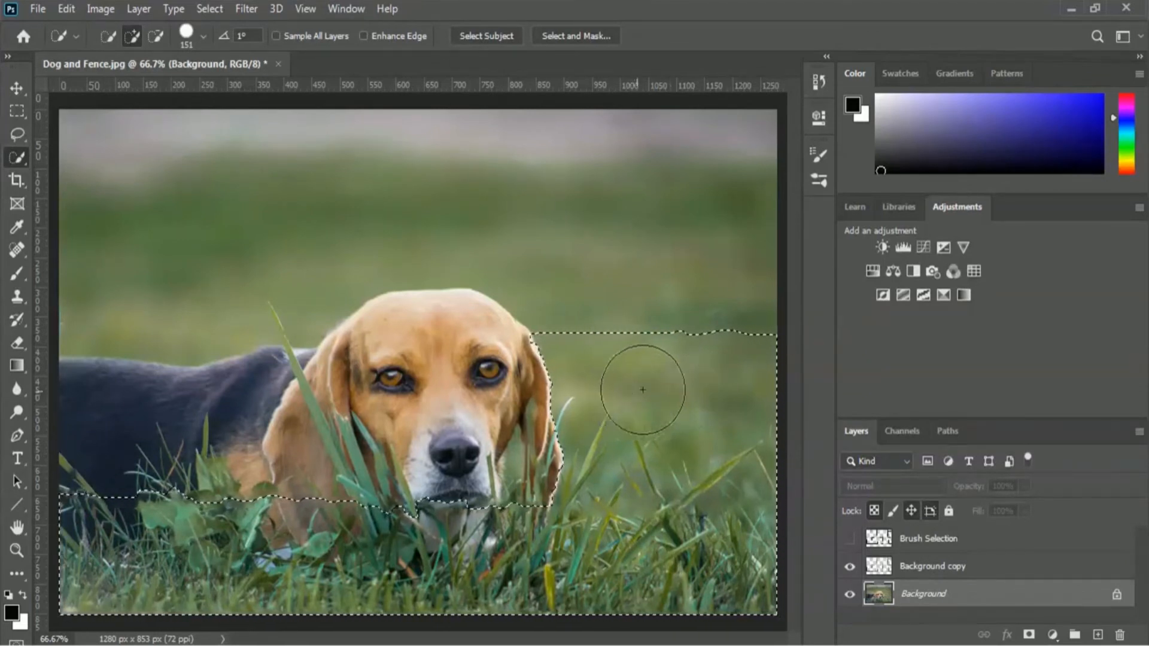
left_click(158, 36)
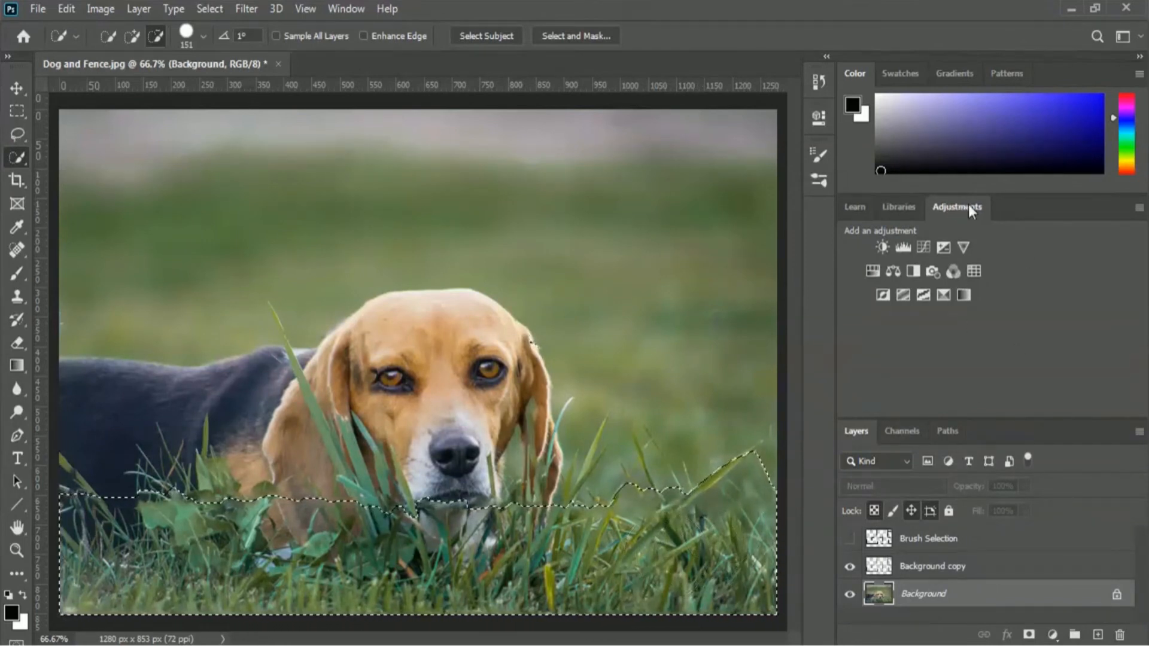
Add a Vibrance adjustment layer for the selected grass with vibrance set to +100
left_click(964, 247)
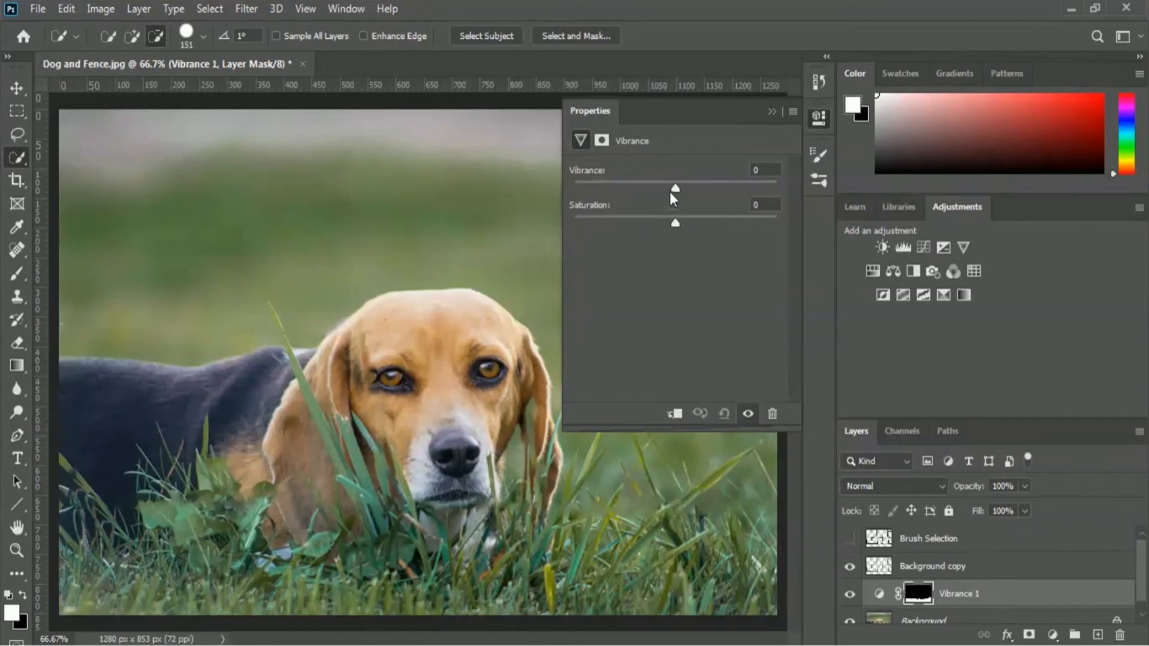
left_click_drag(673, 188, 719, 188)
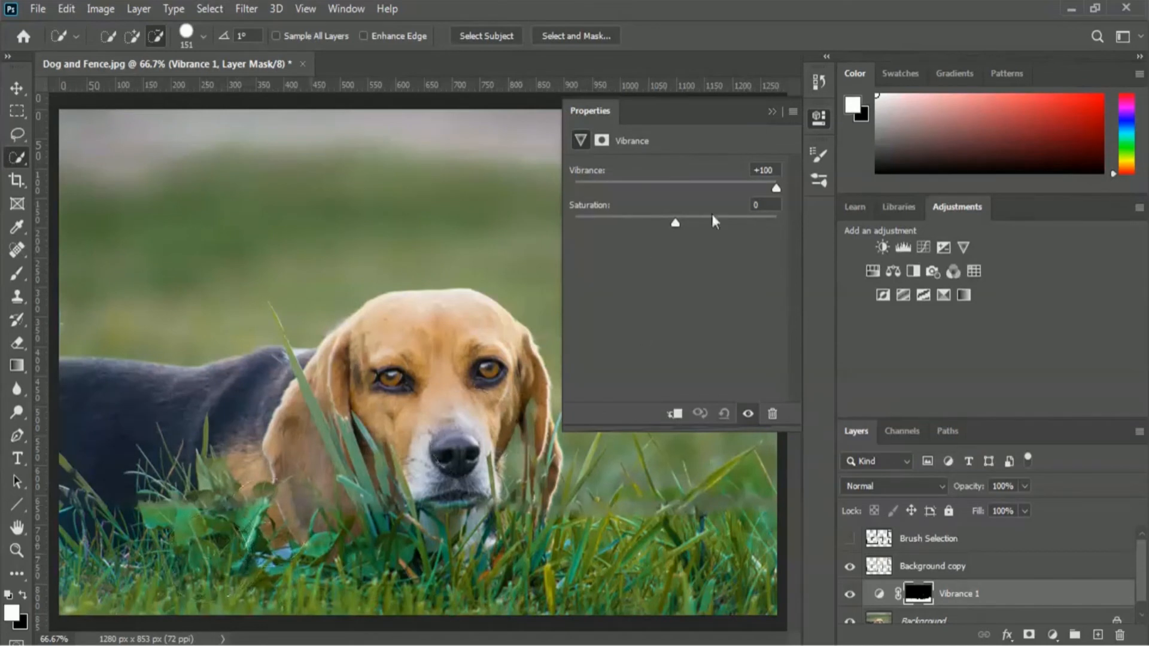
left_click(773, 111)
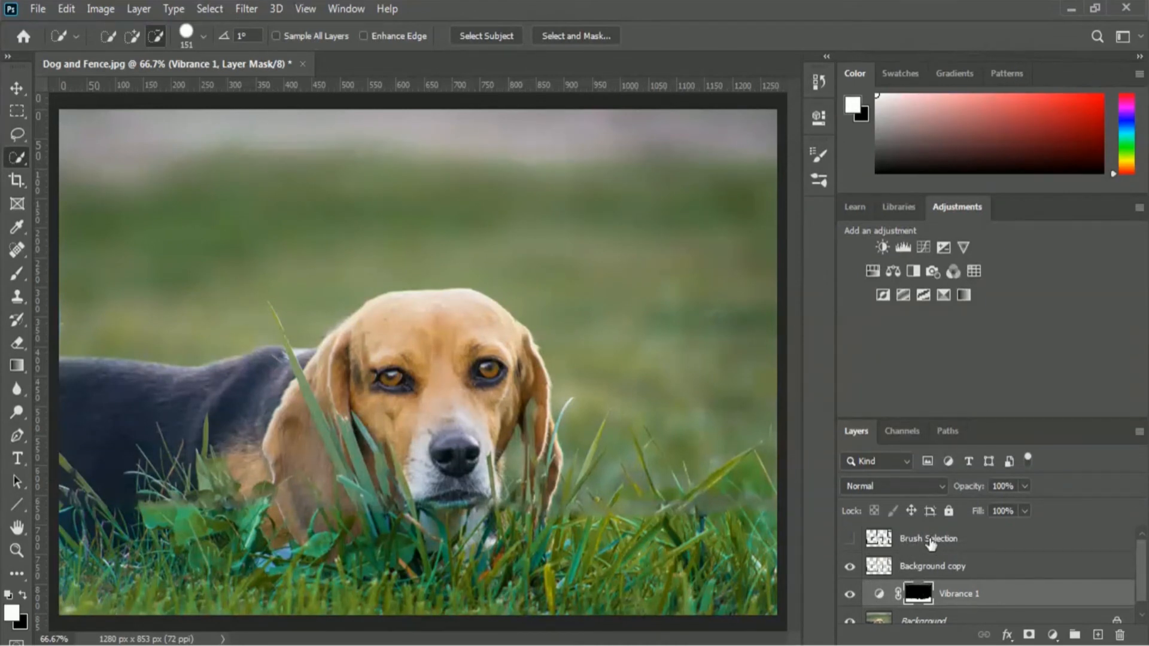
Delete the Brush Selection layer
left_click(931, 542)
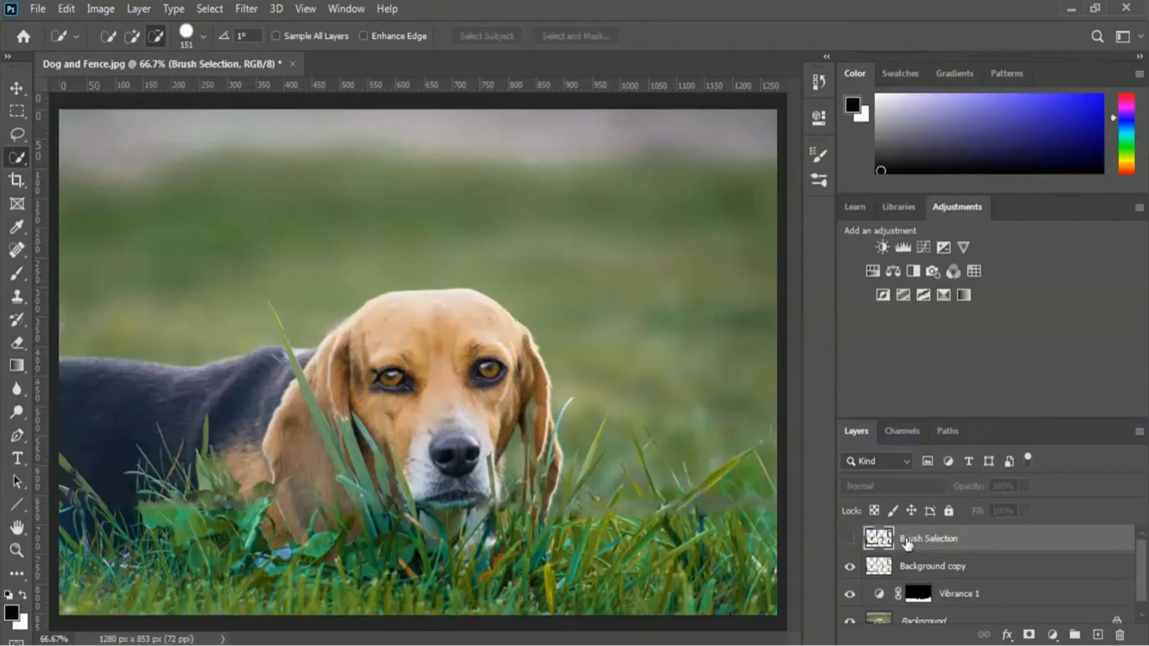
left_click(1120, 636)
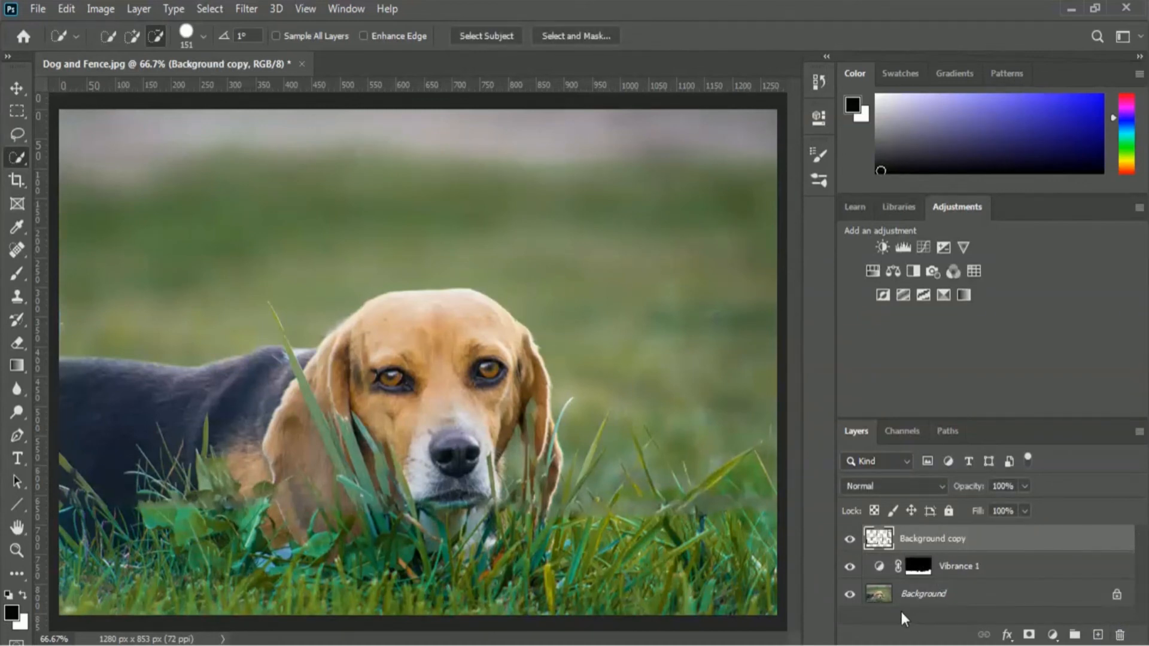
Convert the Vibrance 1 and Background layers into one smart object and rename it Image and Vibrance
left_click(918, 566)
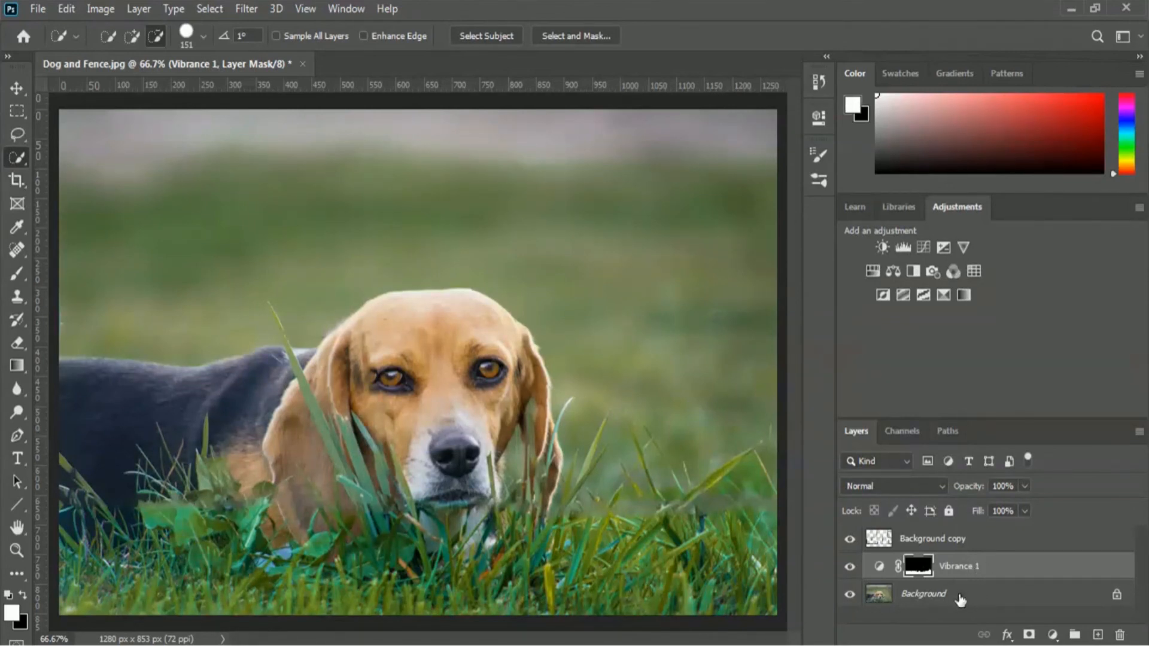
left_click(982, 600)
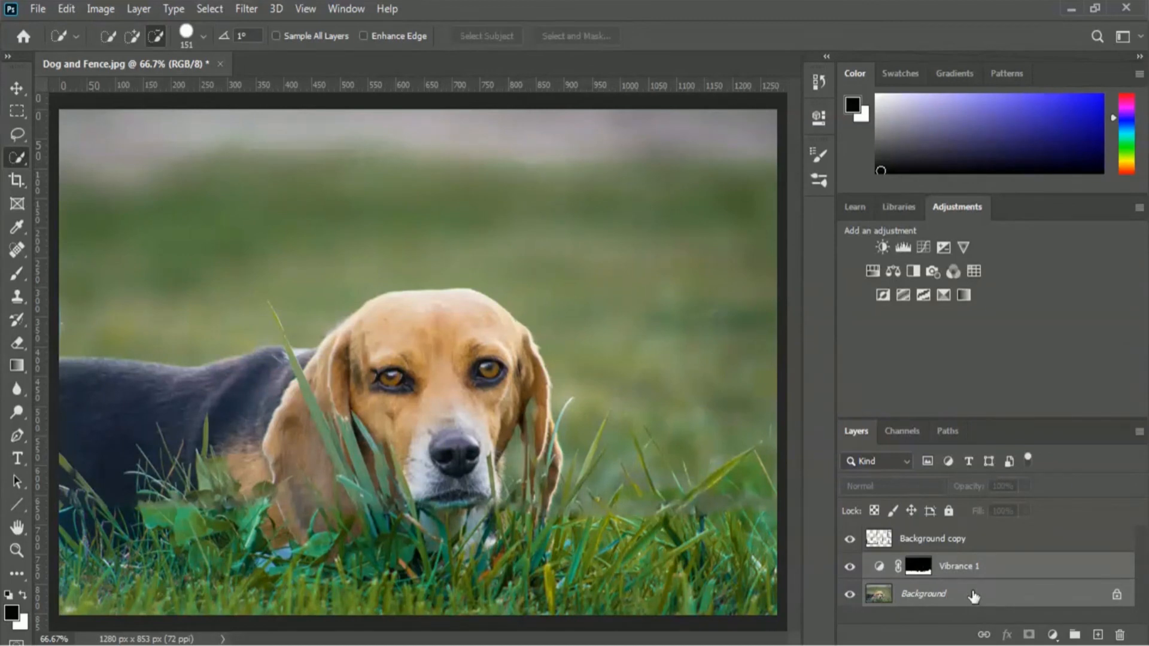
right_click(966, 568)
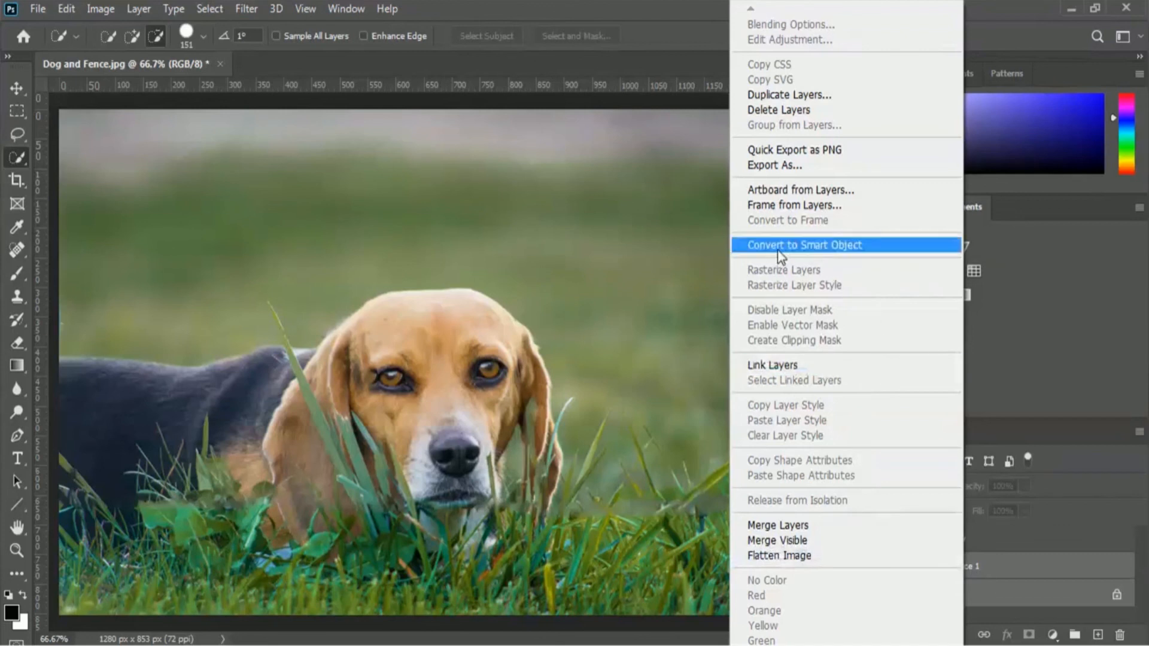
left_click(901, 245)
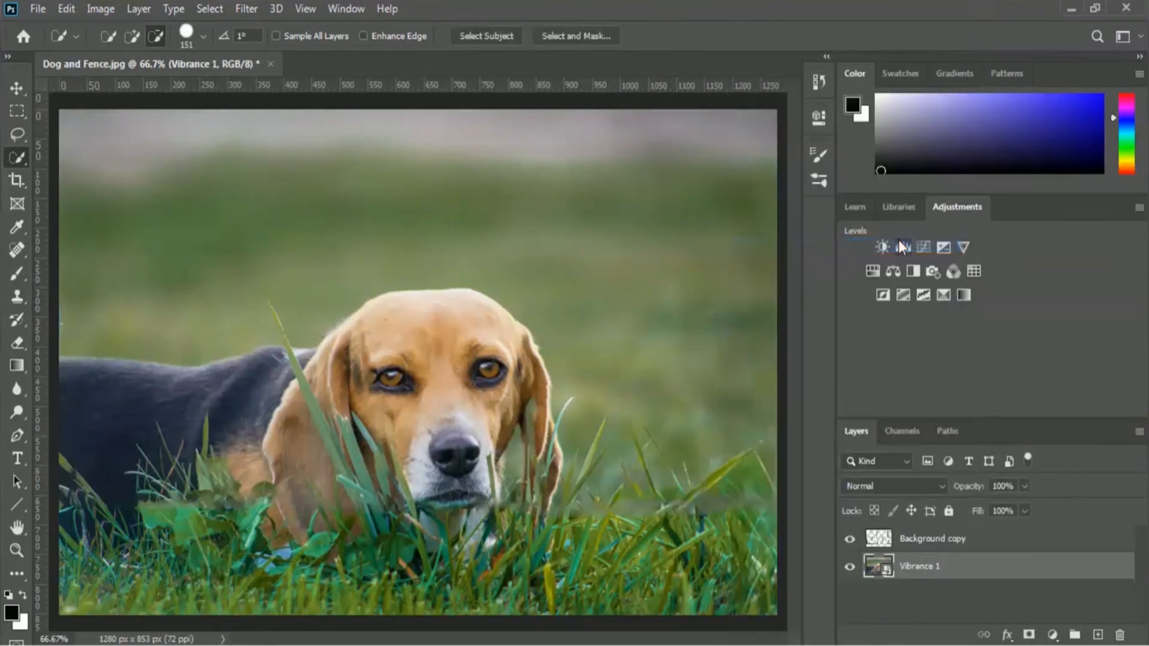
double_click(919, 567)
type("and")
key("Return")
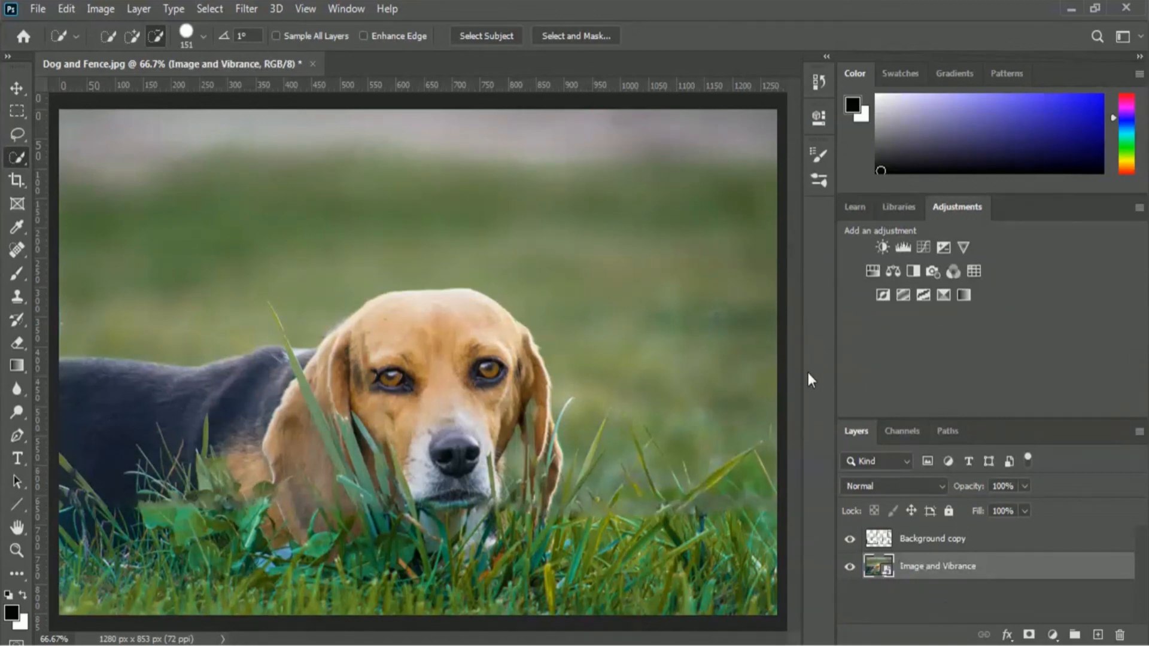